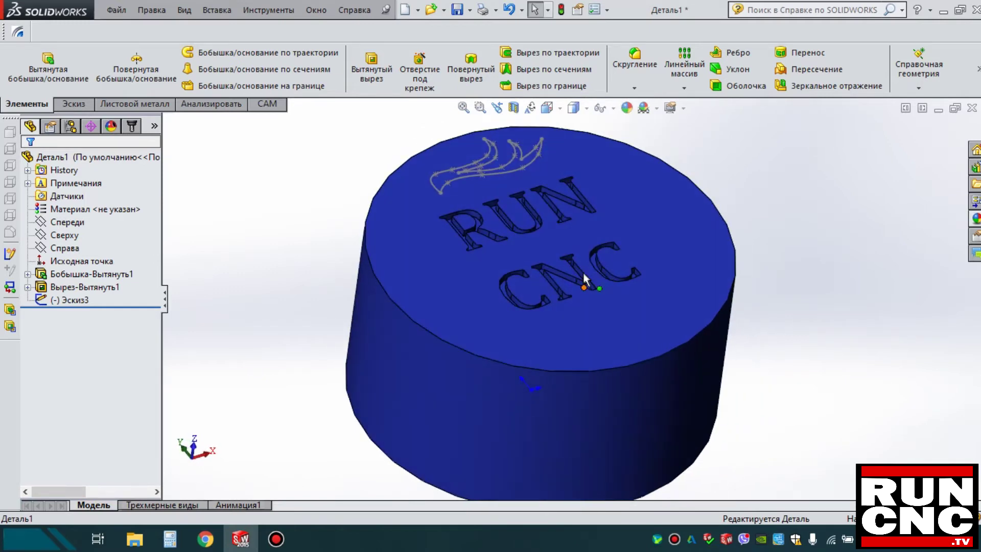
Step: Create a milling job for the part with cylindrical stock
{"action": "left_click", "coordinate": [270, 104]}
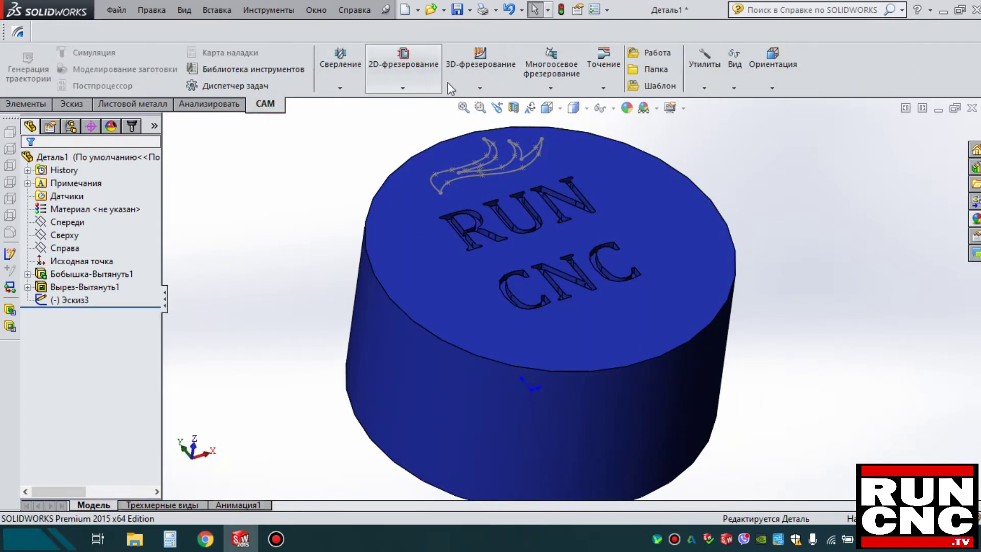
{"action": "left_click", "coordinate": [649, 51]}
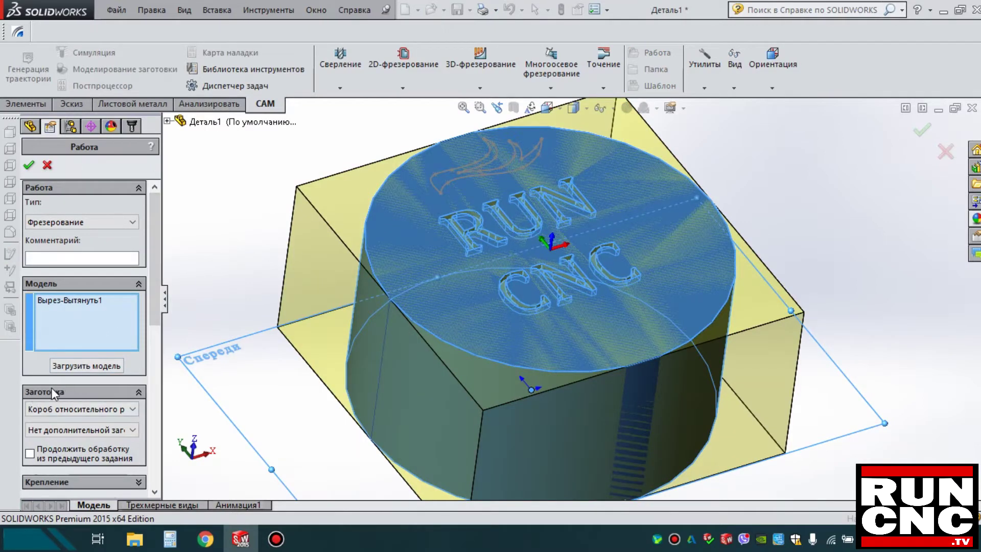
{"action": "left_click", "coordinate": [59, 409]}
{"action": "left_click", "coordinate": [80, 440]}
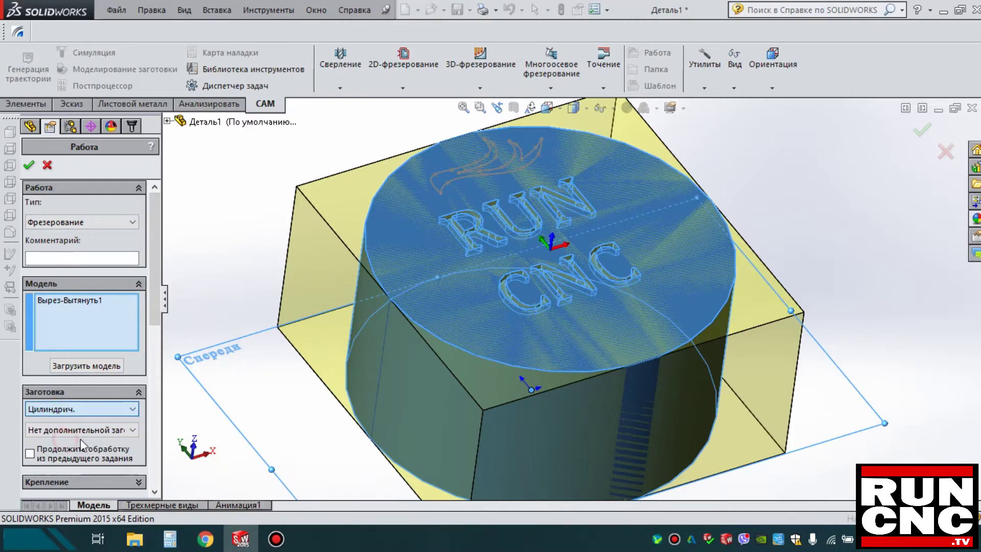
{"action": "scroll", "coordinate": [336, 273], "scroll_direction": "up", "scroll_amount": 2}
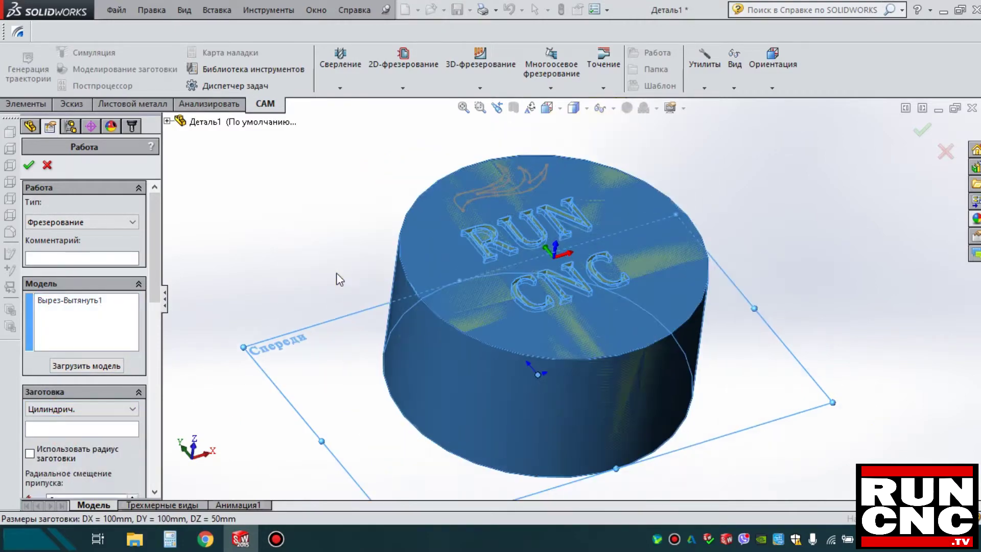
{"action": "scroll", "coordinate": [496, 324], "scroll_direction": "down", "scroll_amount": 2}
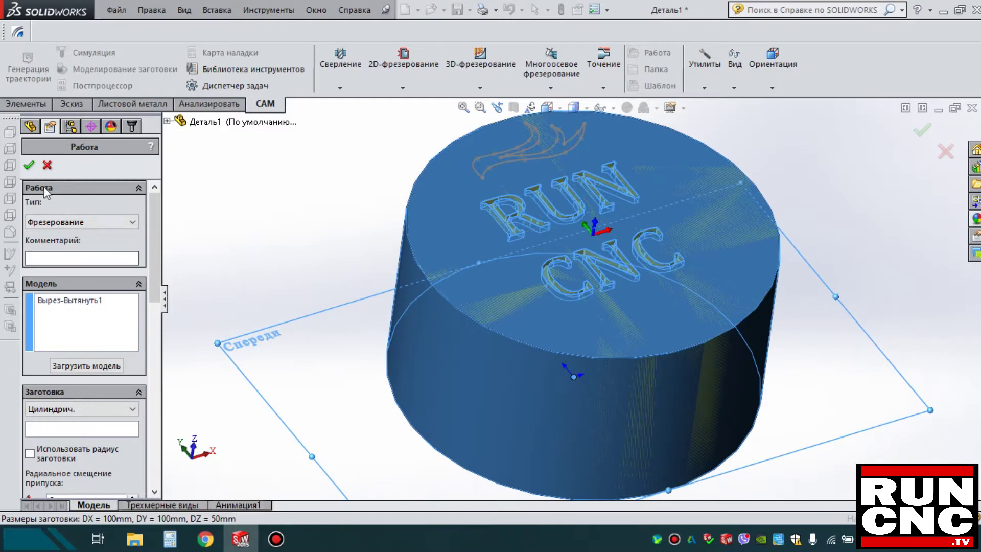
{"action": "left_click", "coordinate": [29, 166]}
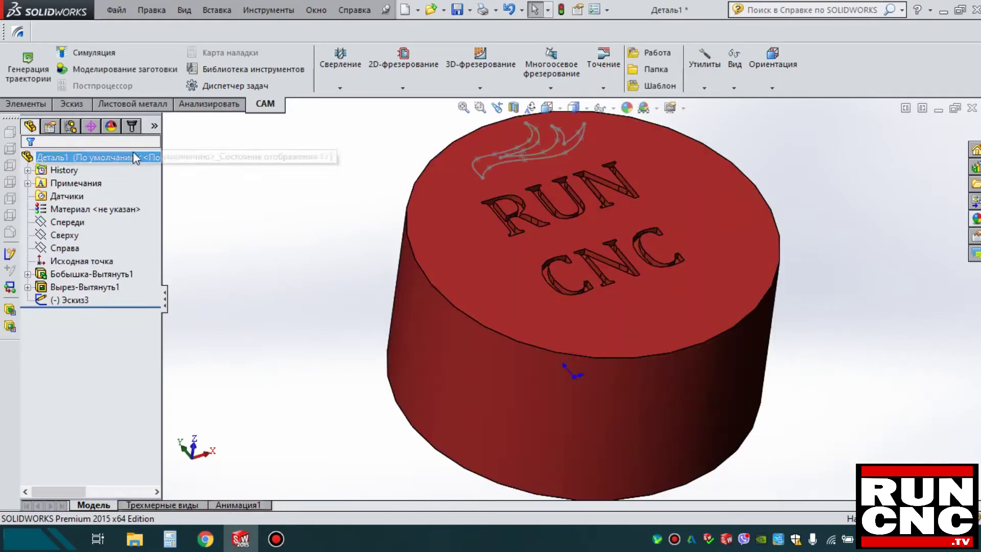
Step: Add a 2D engraving operation to the new job in the CAM operations tree
{"action": "left_click", "coordinate": [133, 126]}
{"action": "left_click", "coordinate": [63, 153]}
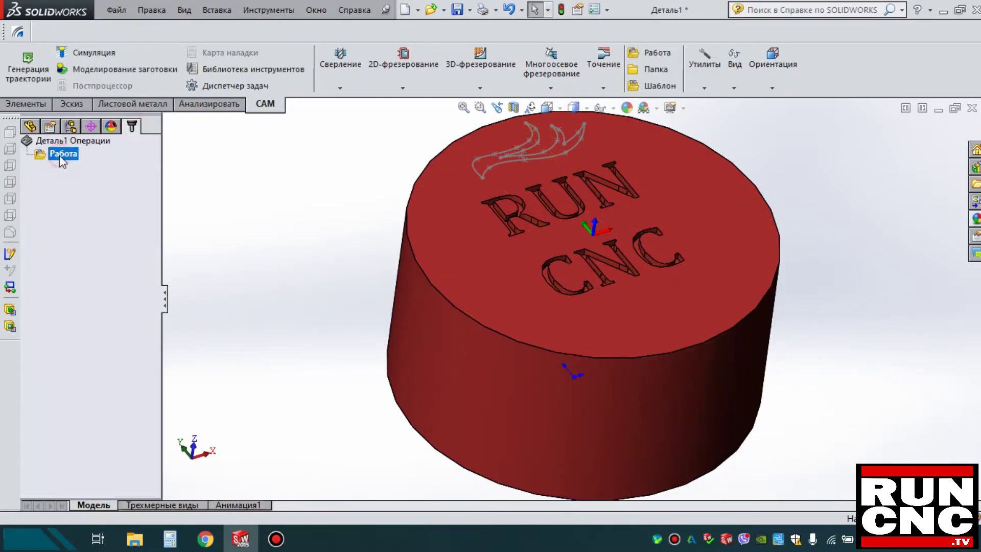
{"action": "middle_click_drag", "start_coordinate": [587, 296], "coordinate": [496, 184]}
{"action": "left_click", "coordinate": [408, 63]}
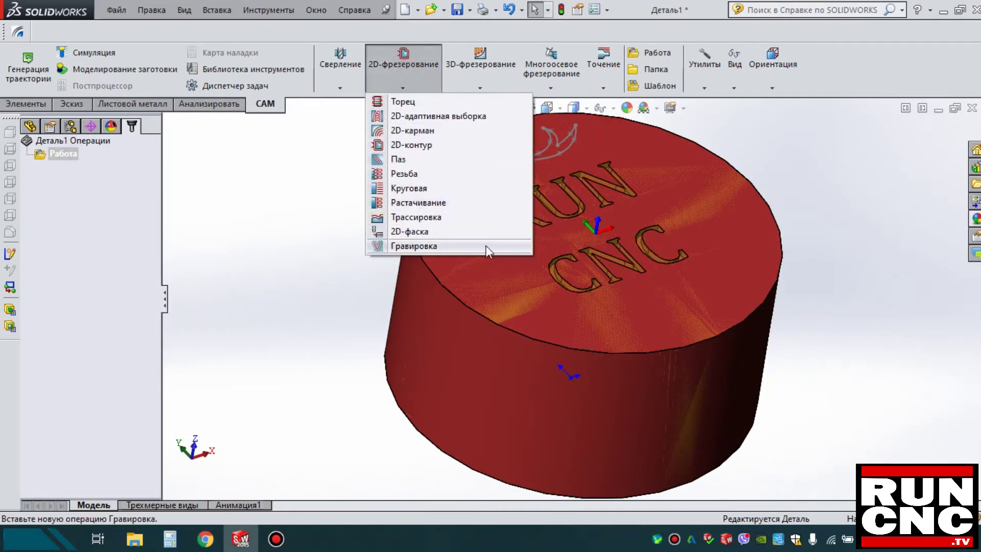
{"action": "left_click", "coordinate": [451, 245]}
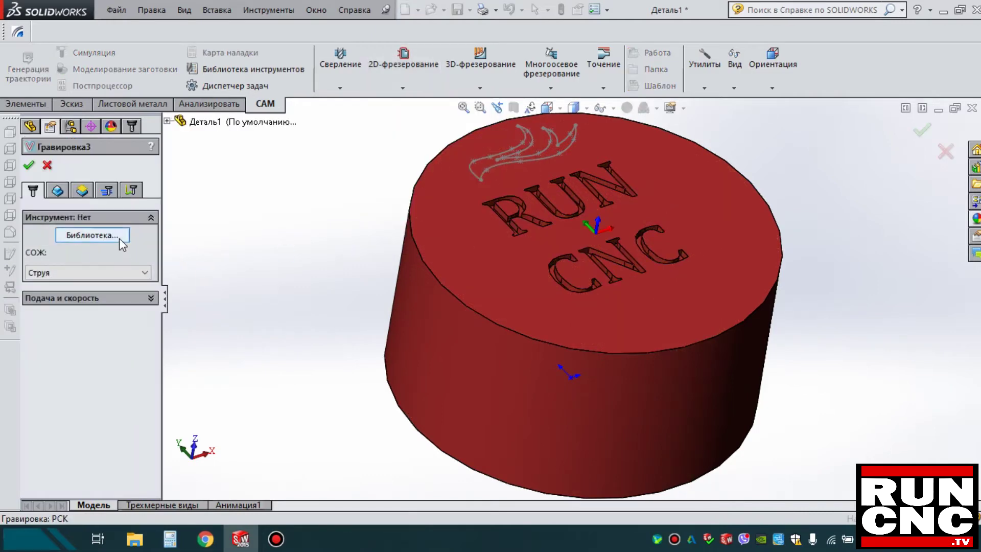
Step: Create a new chamfer mill with a 0.5 mm tip diameter and 15 mm diameter, and select it for the engraving
{"action": "left_click", "coordinate": [94, 235]}
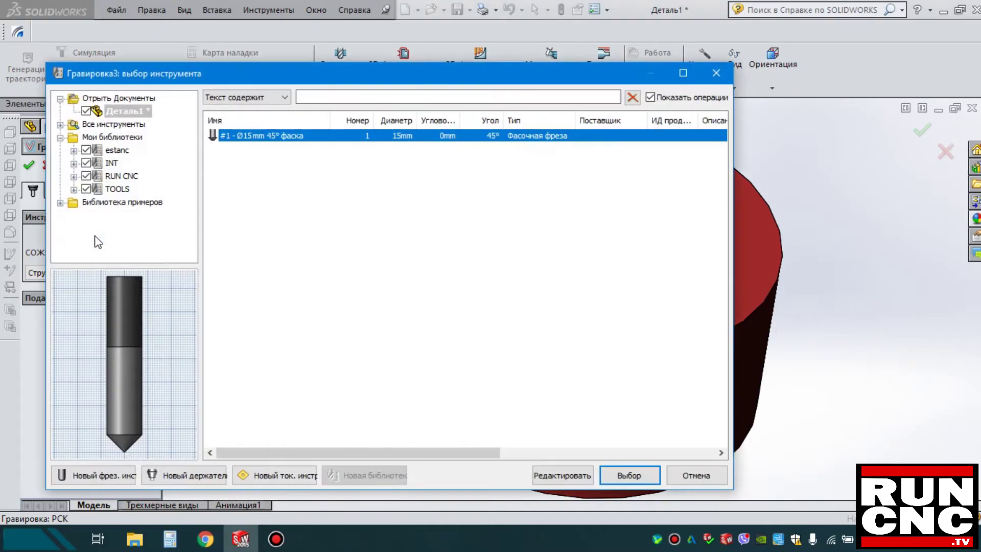
{"action": "left_click", "coordinate": [105, 475]}
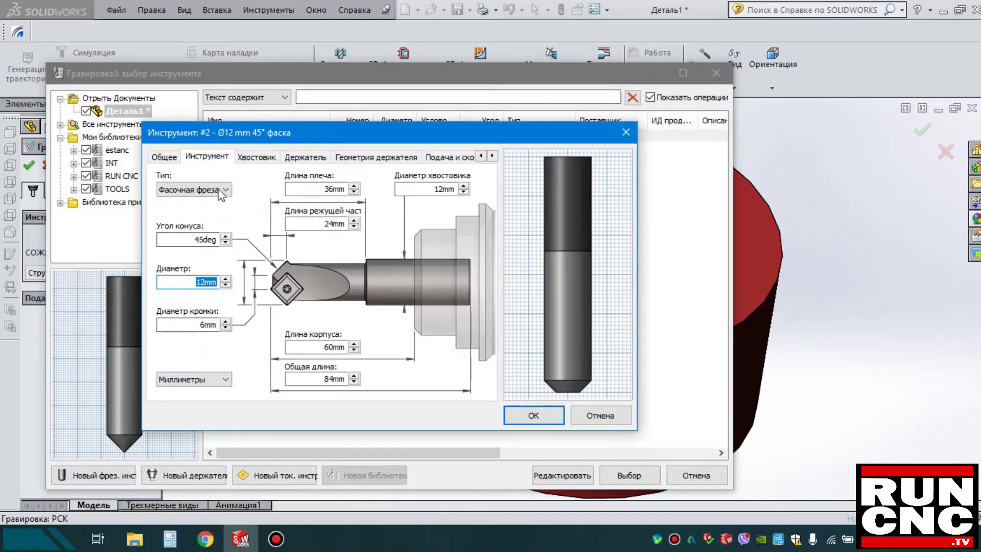
{"action": "left_click", "coordinate": [174, 190]}
{"action": "left_click", "coordinate": [195, 189]}
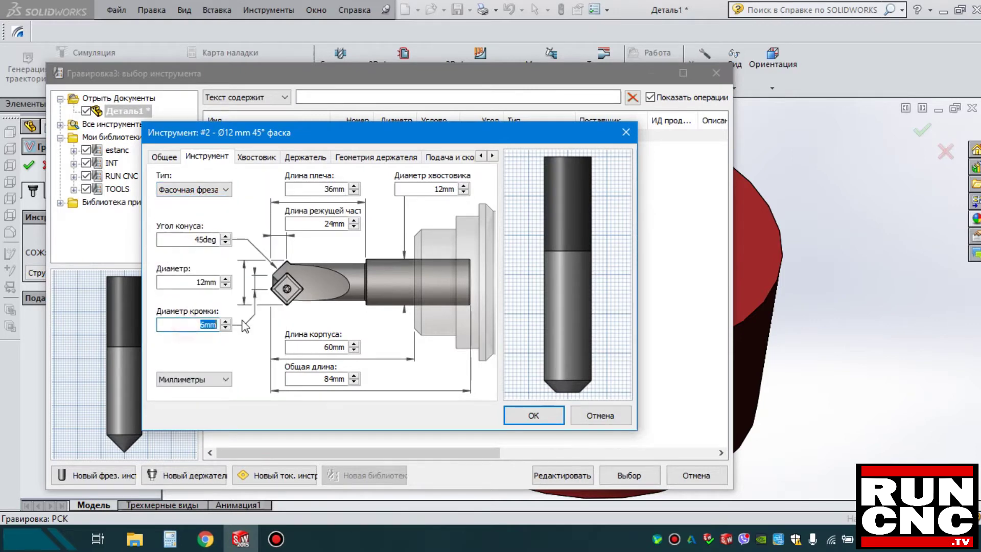
{"action": "type", "text": ".5"}
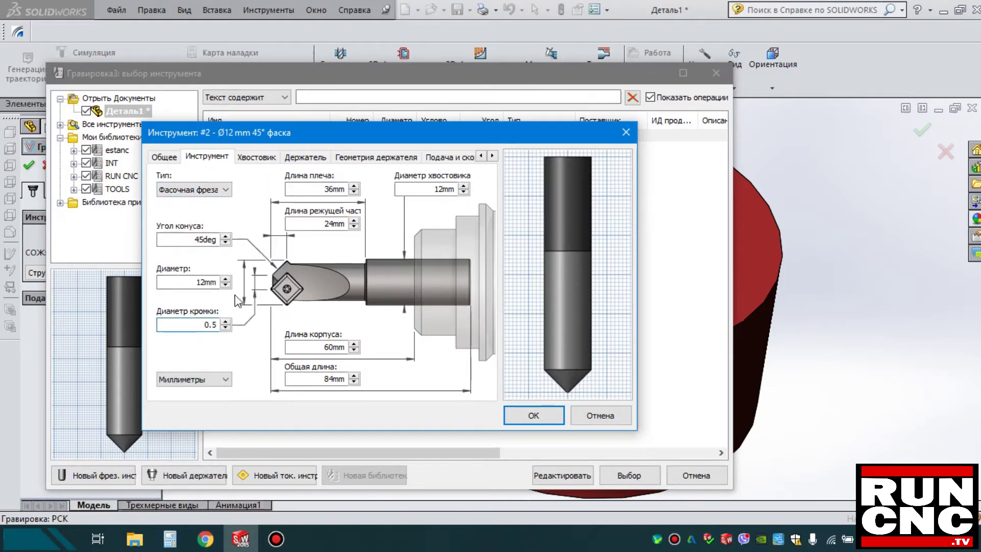
{"action": "left_click_drag", "start_coordinate": [180, 278], "coordinate": [220, 281]}
{"action": "type", "text": "15"}
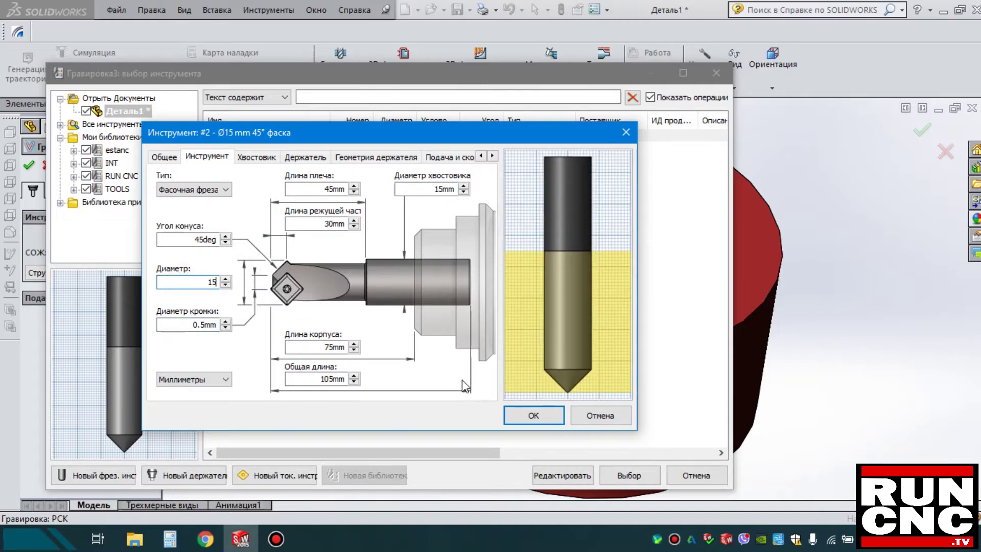
{"action": "left_click", "coordinate": [531, 415]}
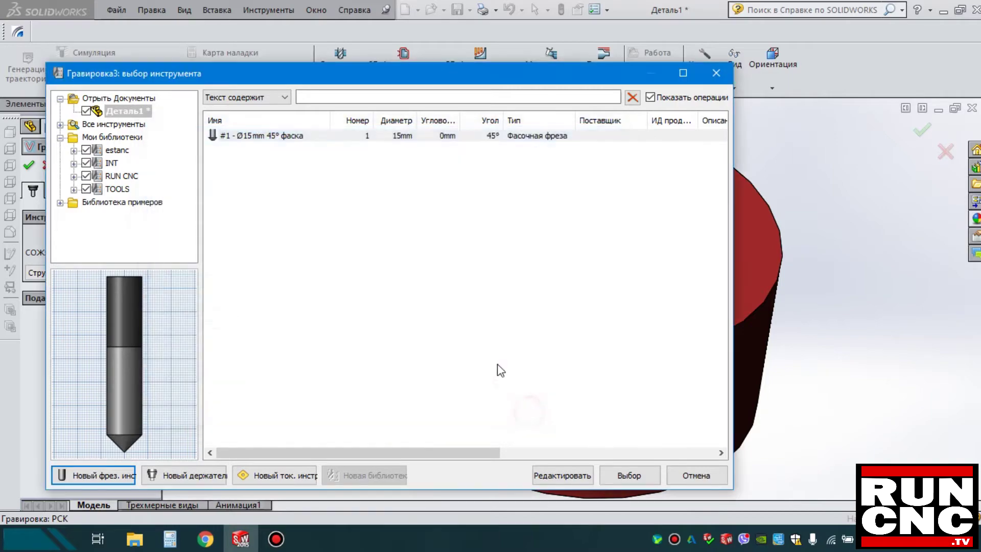
{"action": "left_click", "coordinate": [628, 475]}
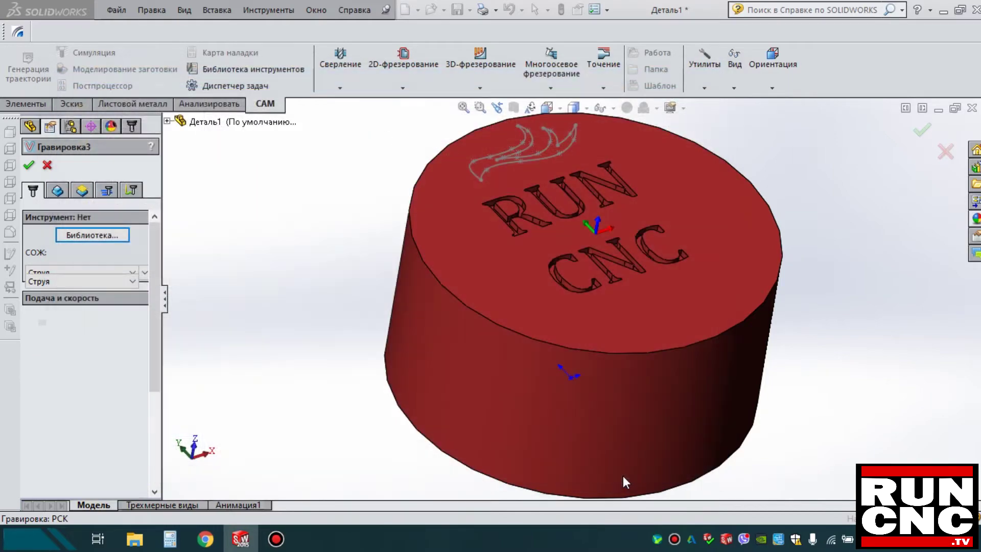
Step: Select the edges of all RUN CNC letters, including the inner loop of the R, as engraving contours
{"action": "middle_click_drag", "start_coordinate": [455, 336], "coordinate": [611, 309]}
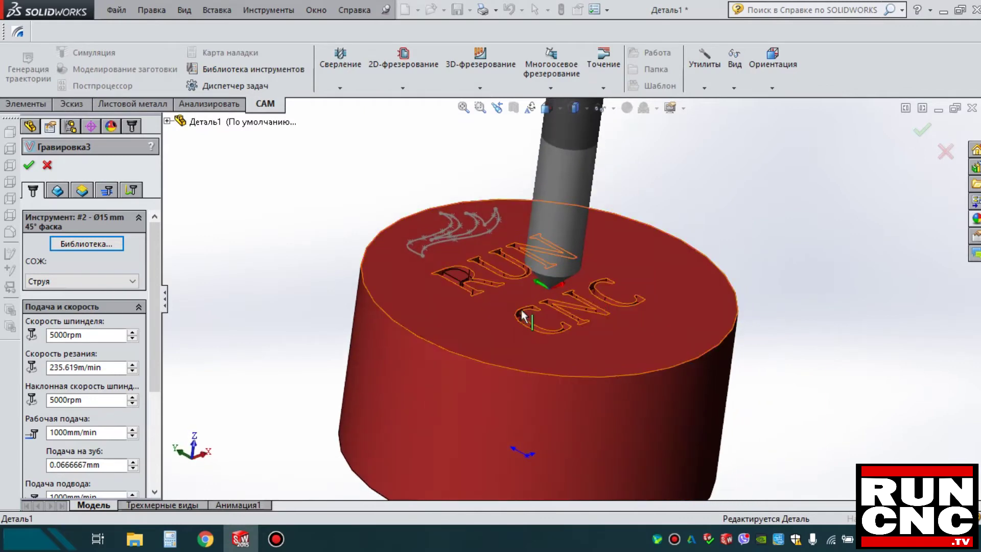
{"action": "left_click", "coordinate": [57, 191]}
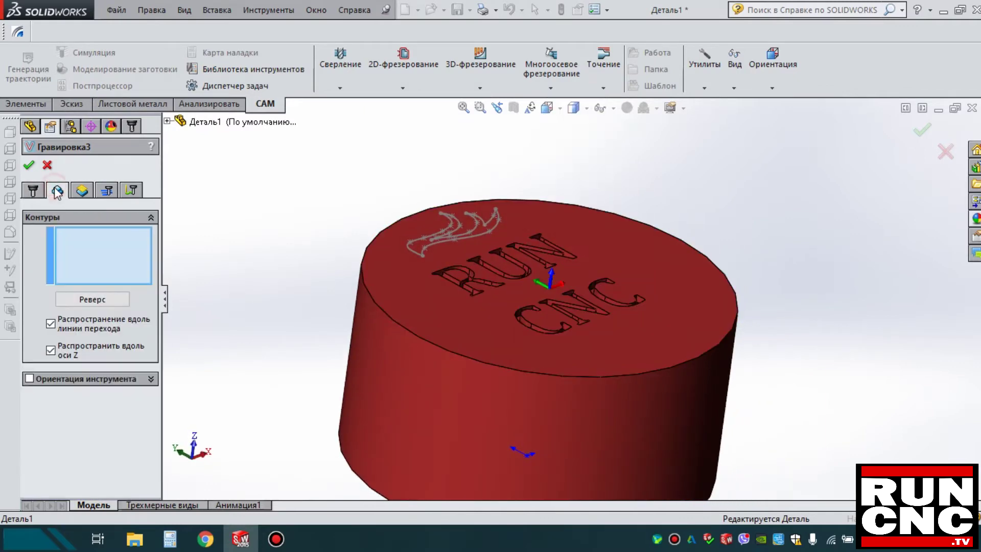
{"action": "left_click", "coordinate": [95, 244]}
{"action": "scroll", "coordinate": [605, 302], "scroll_direction": "down", "scroll_amount": 3}
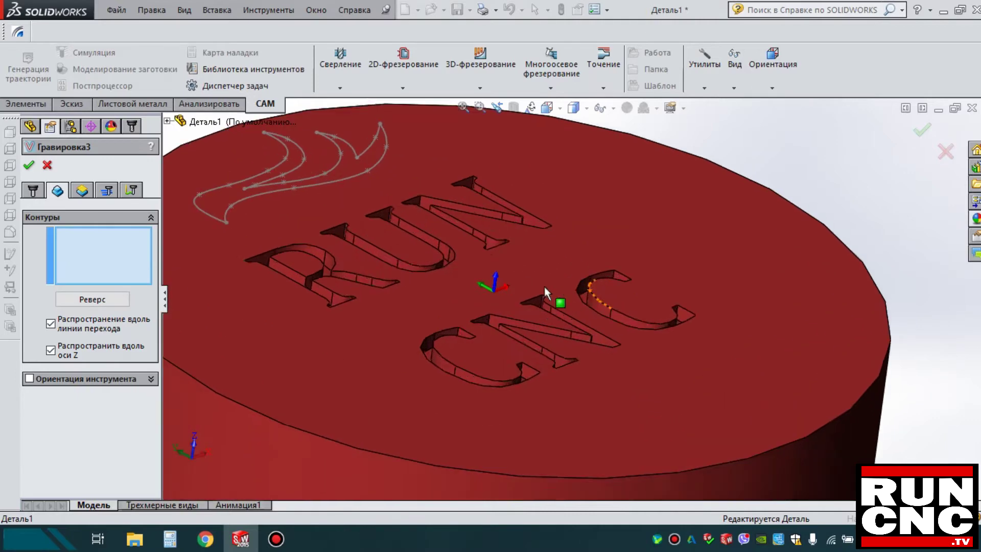
{"action": "left_click", "coordinate": [432, 238]}
{"action": "left_click", "coordinate": [328, 262]}
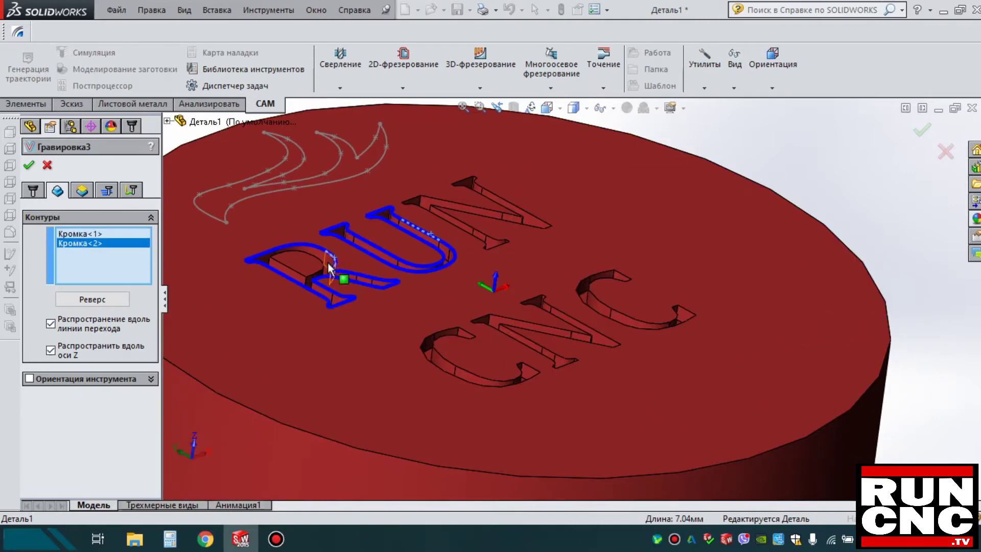
{"action": "left_click", "coordinate": [298, 273]}
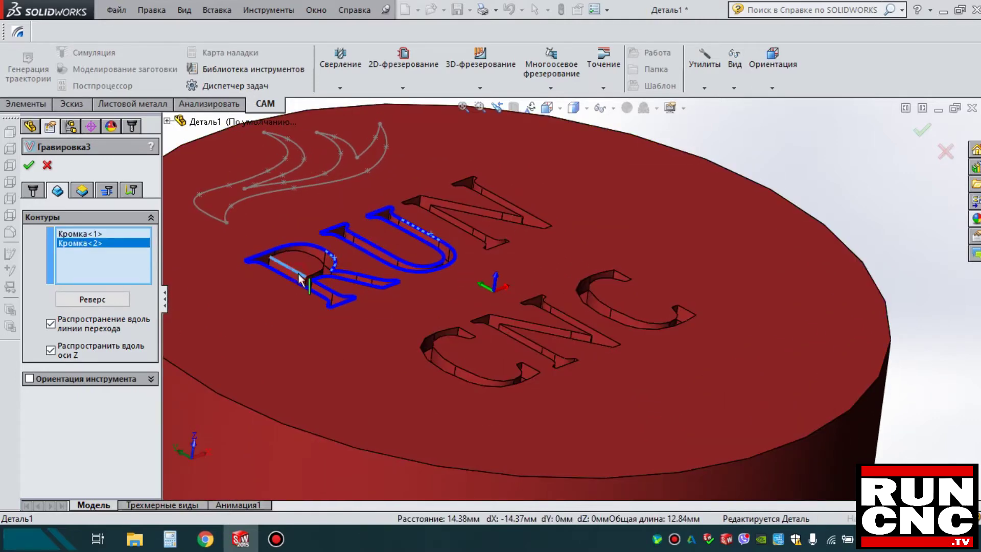
{"action": "left_click", "coordinate": [455, 220]}
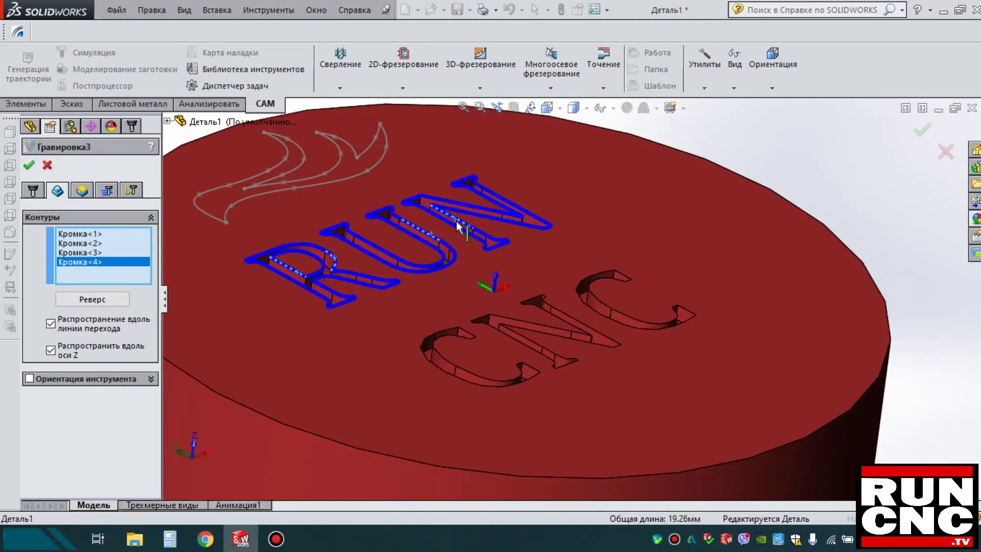
{"action": "left_click", "coordinate": [626, 276]}
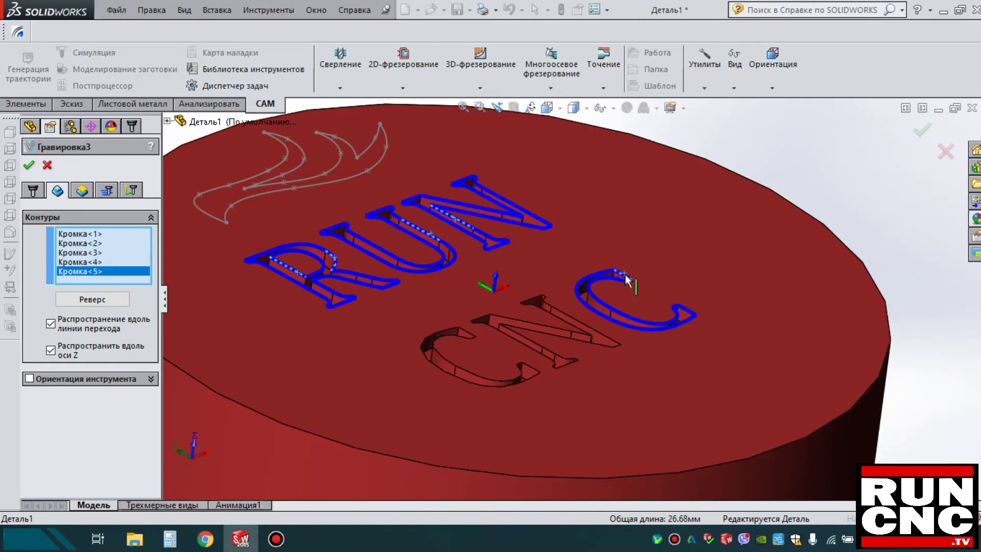
{"action": "left_click", "coordinate": [565, 311]}
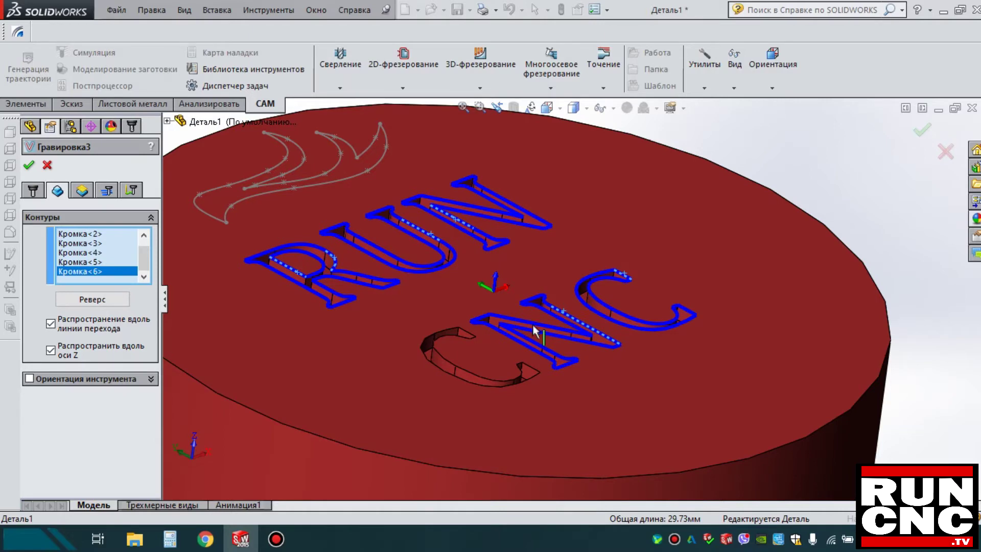
{"action": "left_click", "coordinate": [465, 331]}
{"action": "scroll", "coordinate": [420, 297], "scroll_direction": "up", "scroll_amount": 3}
{"action": "middle_click_drag", "start_coordinate": [566, 290], "coordinate": [567, 322]}
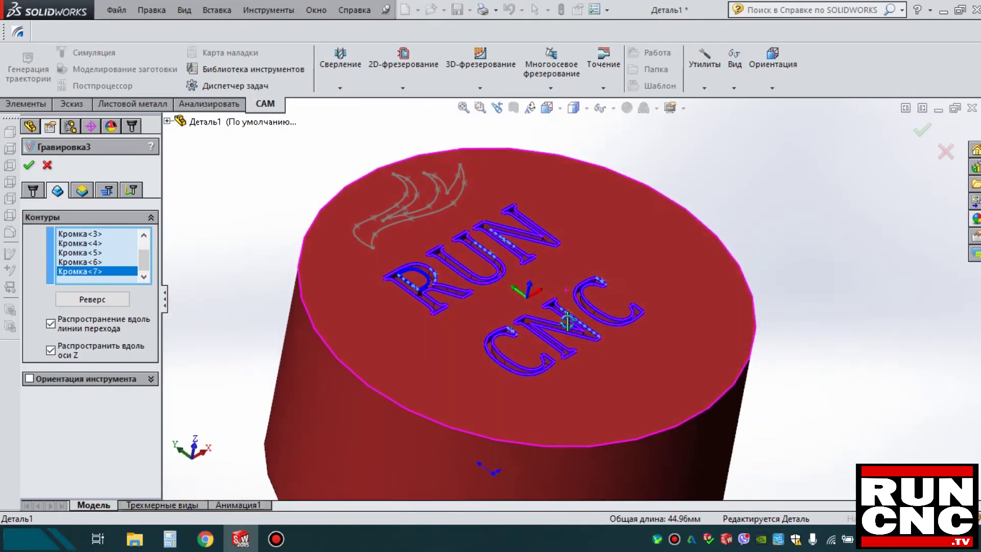
Step: Set the engraving's bottom height to -2 mm from the top and generate the toolpath
{"action": "left_click", "coordinate": [81, 190]}
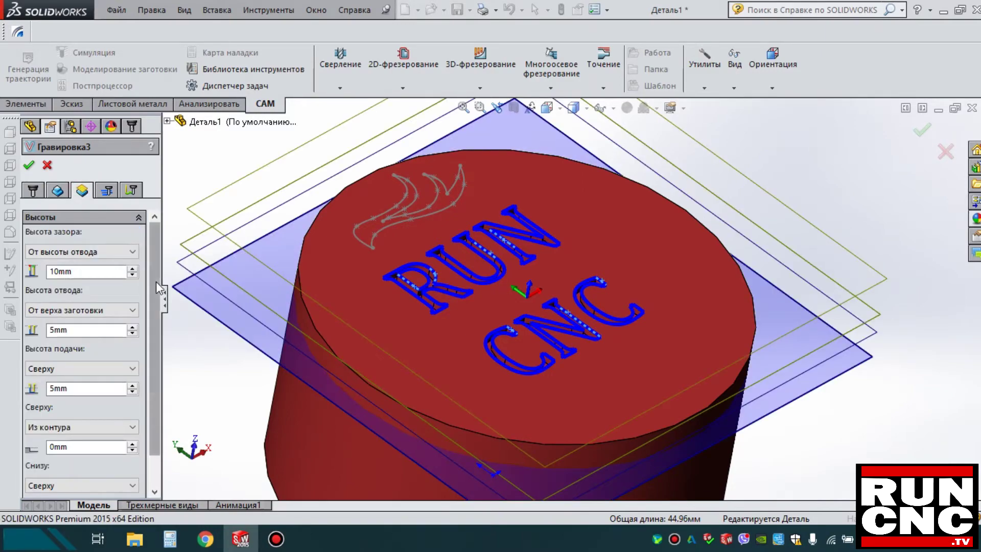
{"action": "scroll", "coordinate": [72, 460], "scroll_direction": "down", "scroll_amount": 2}
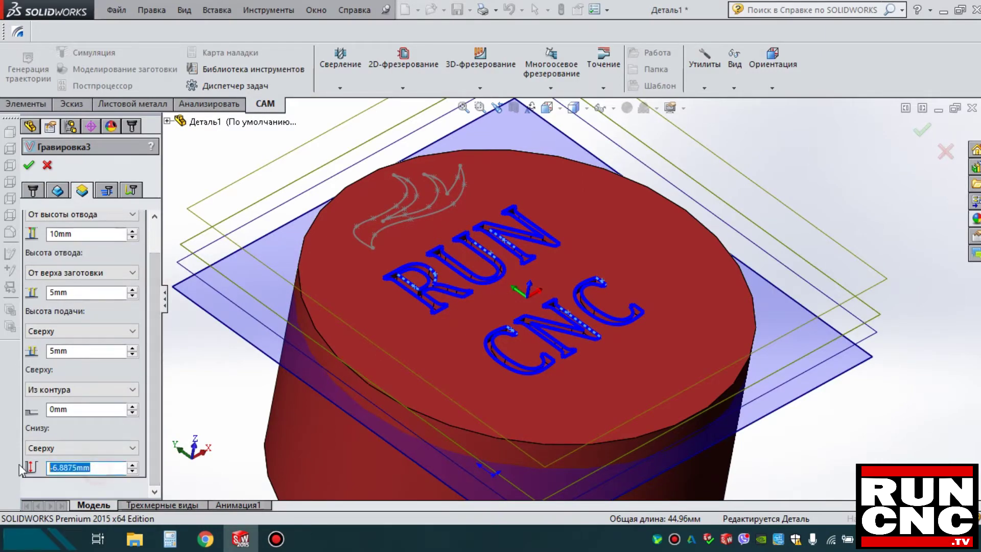
{"action": "mouse_move", "coordinate": [548, 372]}
{"action": "middle_mouse_down"}
{"action": "mouse_move", "coordinate": [541, 269]}
{"action": "mouse_move", "coordinate": [543, 322]}
{"action": "middle_mouse_up"}
{"action": "left_click", "coordinate": [105, 466]}
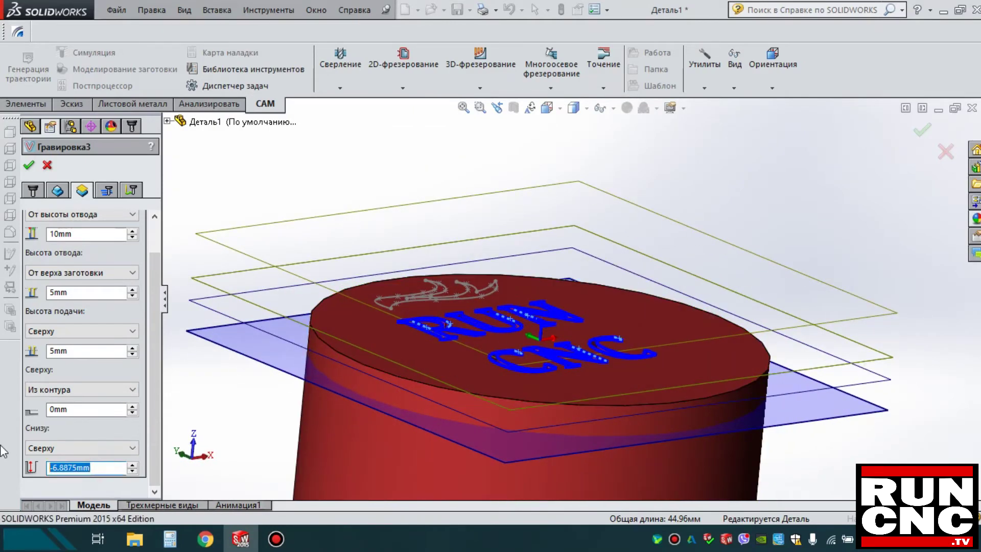
{"action": "type", "text": "2"}
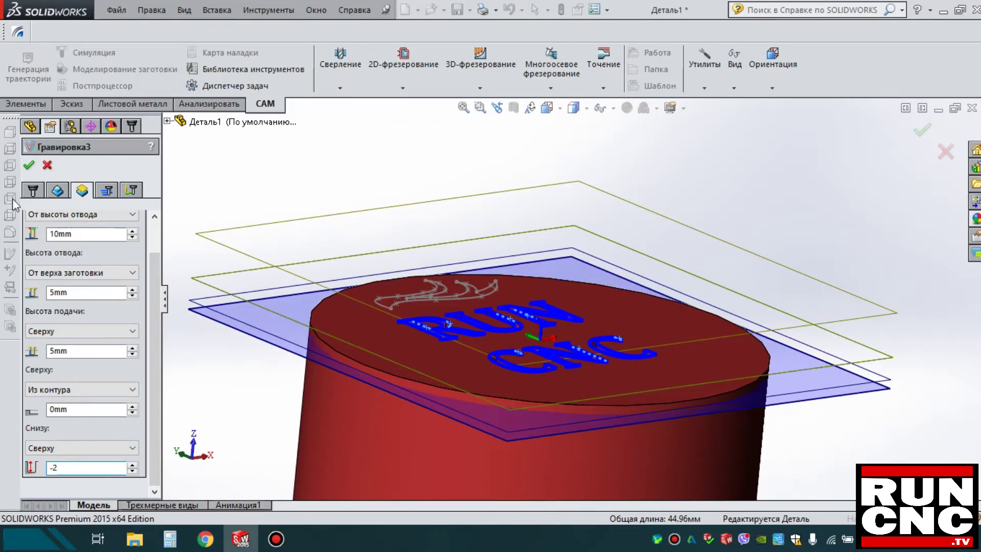
{"action": "left_click", "coordinate": [29, 166]}
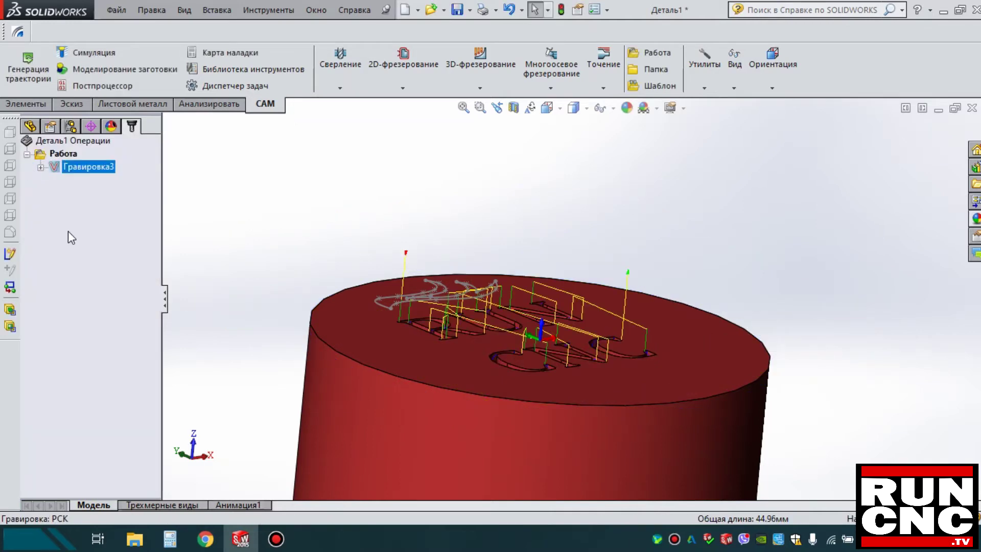
Step: Start the stock simulation of the engraving toolpath with the part model hidden and play it
{"action": "middle_click_drag", "start_coordinate": [500, 332], "coordinate": [501, 390]}
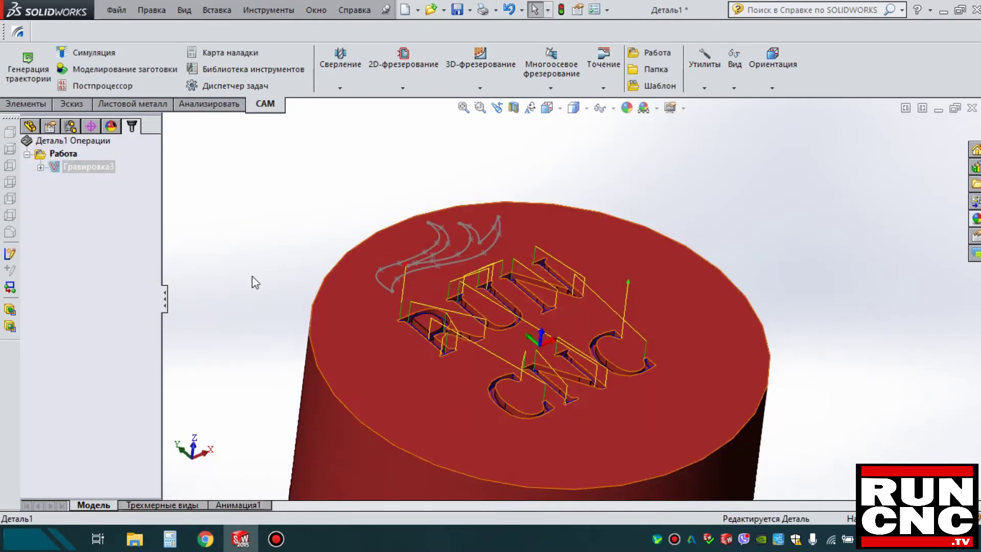
{"action": "left_click", "coordinate": [119, 69]}
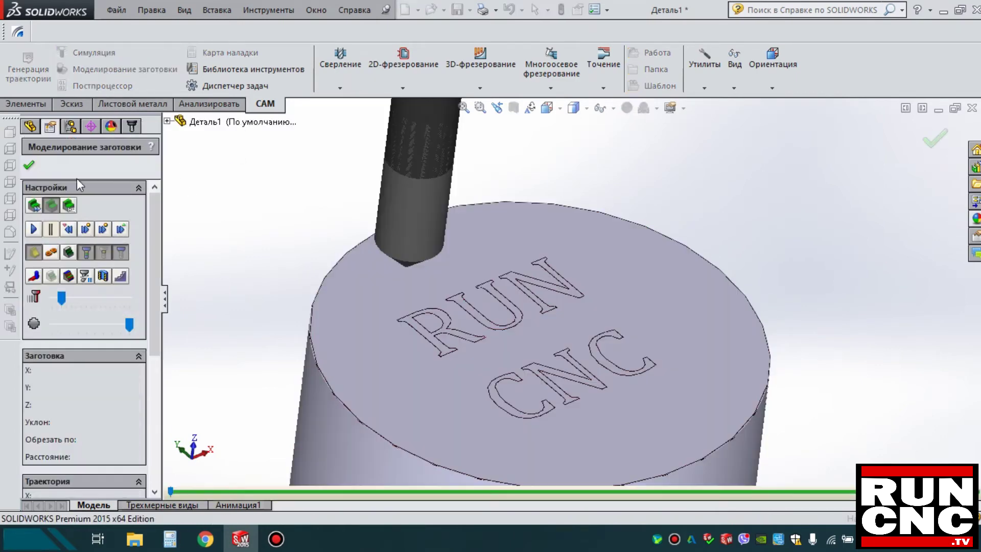
{"action": "left_click", "coordinate": [35, 250]}
{"action": "scroll", "coordinate": [363, 255], "scroll_direction": "up", "scroll_amount": 4}
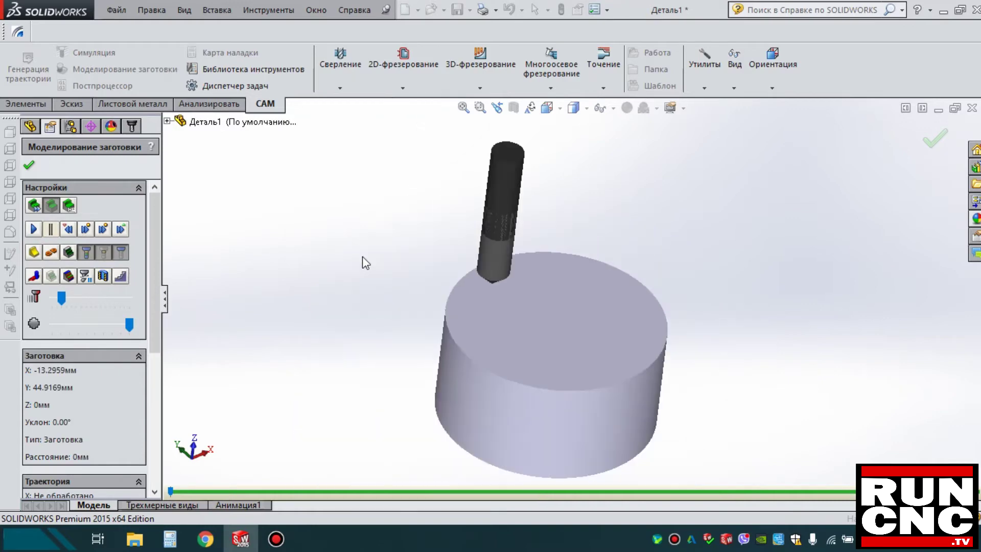
{"action": "scroll", "coordinate": [639, 371], "scroll_direction": "down", "scroll_amount": 2}
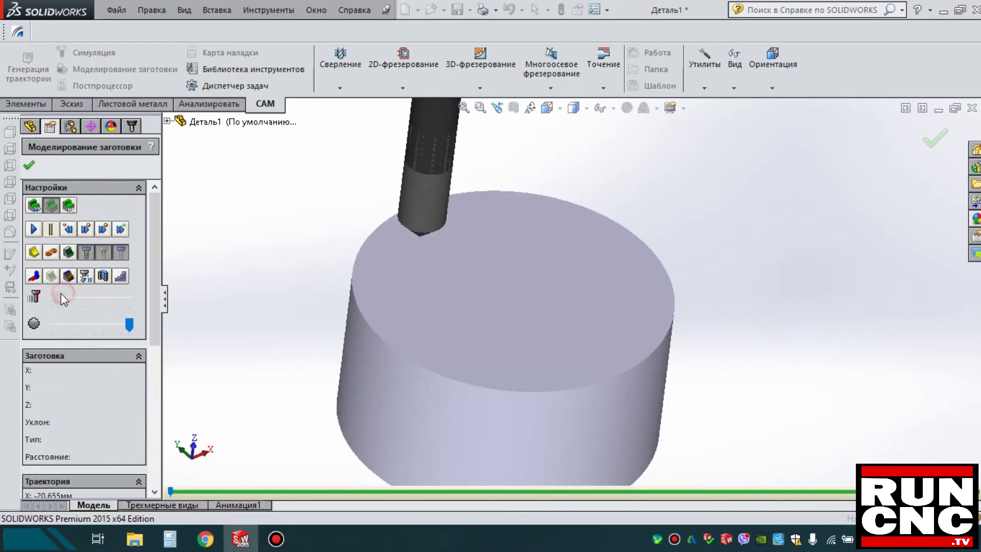
{"action": "left_click", "coordinate": [33, 229]}
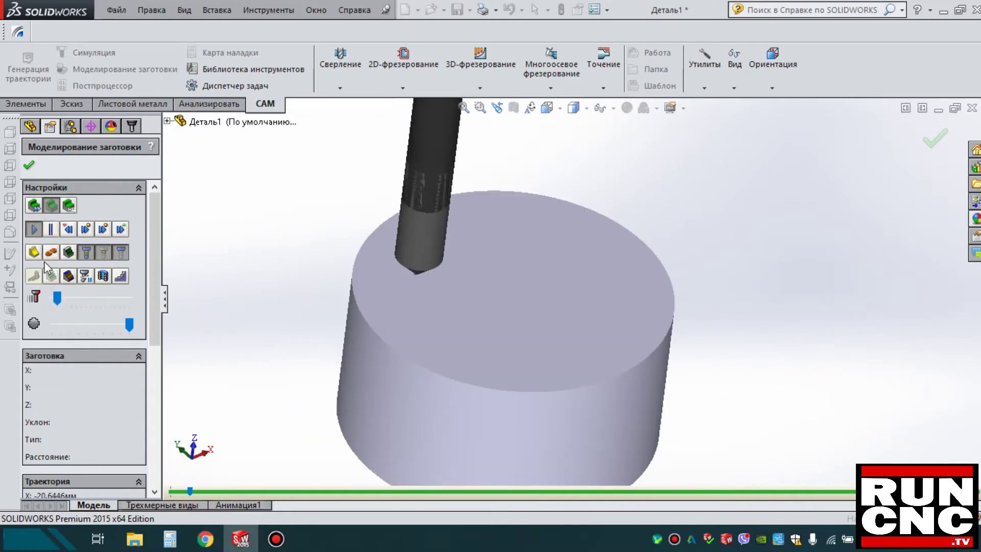
Step: Speed up the running stock simulation, inspect the engraved RUN CNC lettering, and close the simulation
{"action": "left_click", "coordinate": [65, 297]}
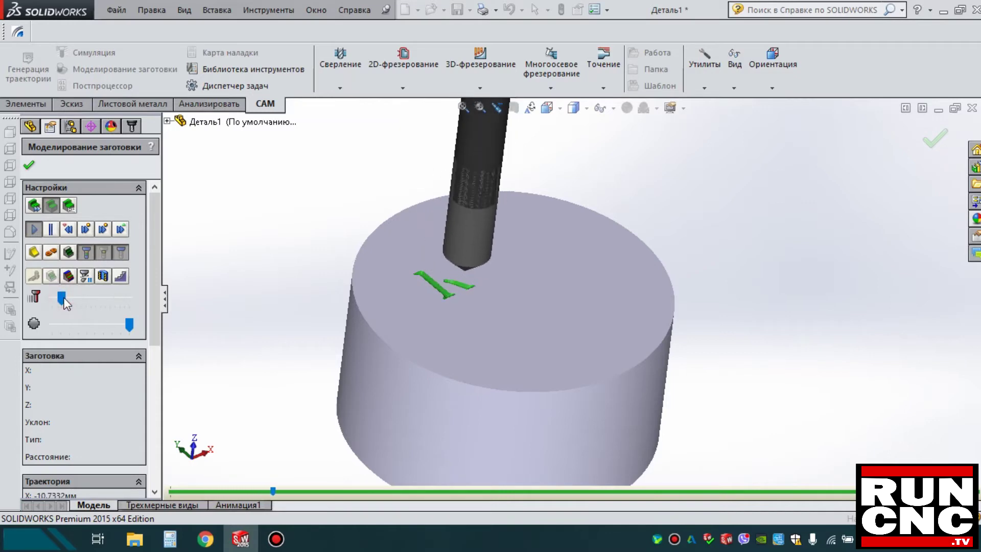
{"action": "scroll", "coordinate": [486, 284], "scroll_direction": "down", "scroll_amount": 2}
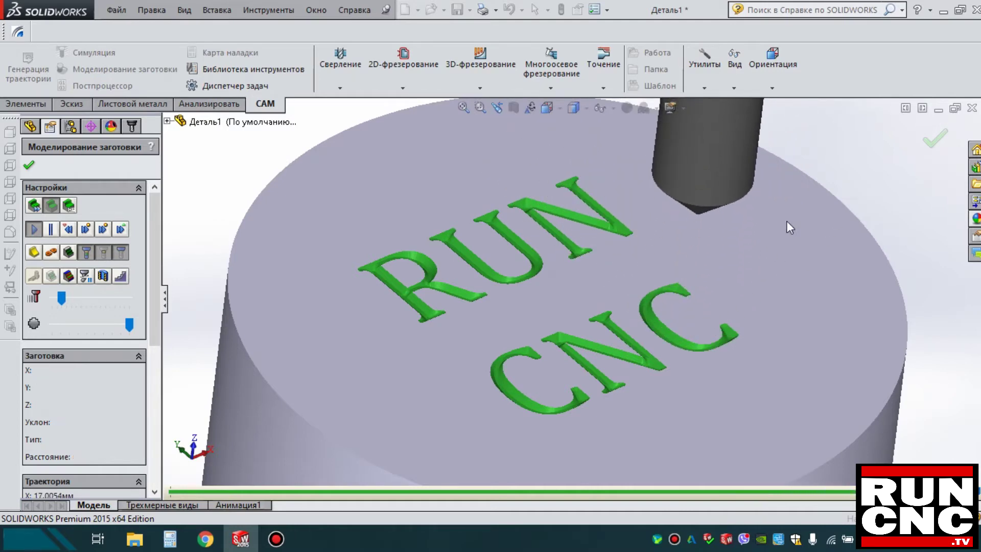
{"action": "scroll", "coordinate": [696, 295], "scroll_direction": "down", "scroll_amount": 2}
{"action": "middle_click_drag", "start_coordinate": [697, 296], "coordinate": [506, 291]}
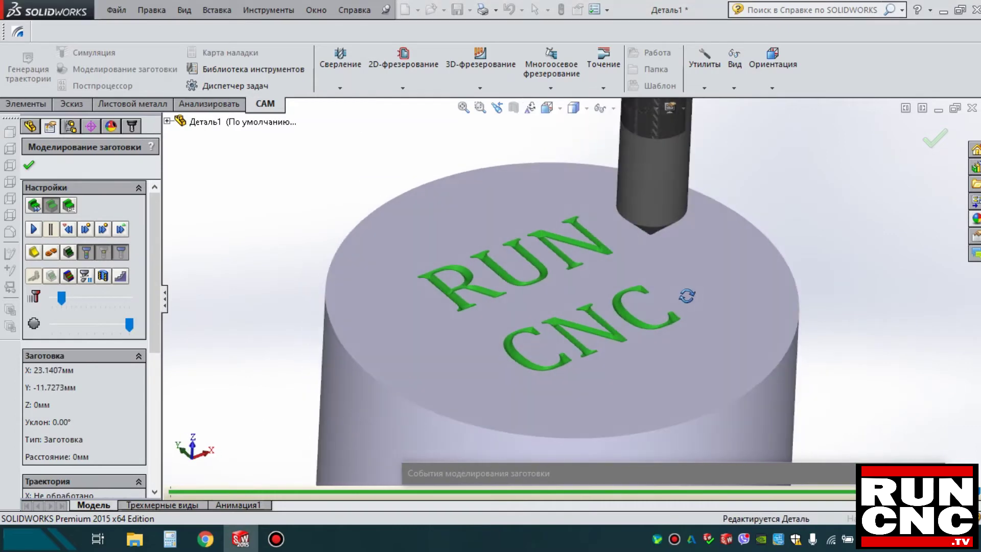
{"action": "left_click", "coordinate": [30, 165]}
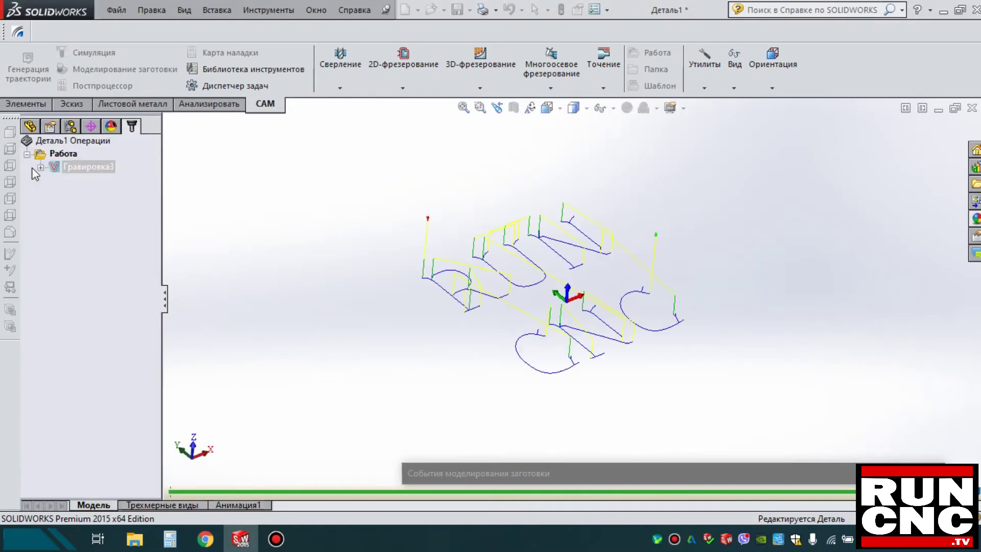
Step: Duplicate the RUN CNC engraving operation and open the copy for editing
{"action": "right_click", "coordinate": [108, 169]}
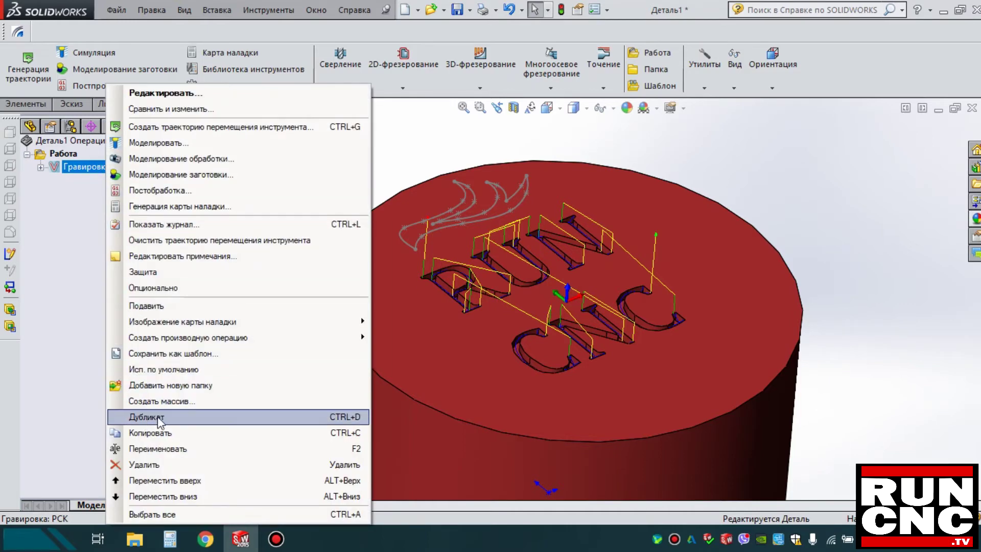
{"action": "left_click", "coordinate": [148, 417]}
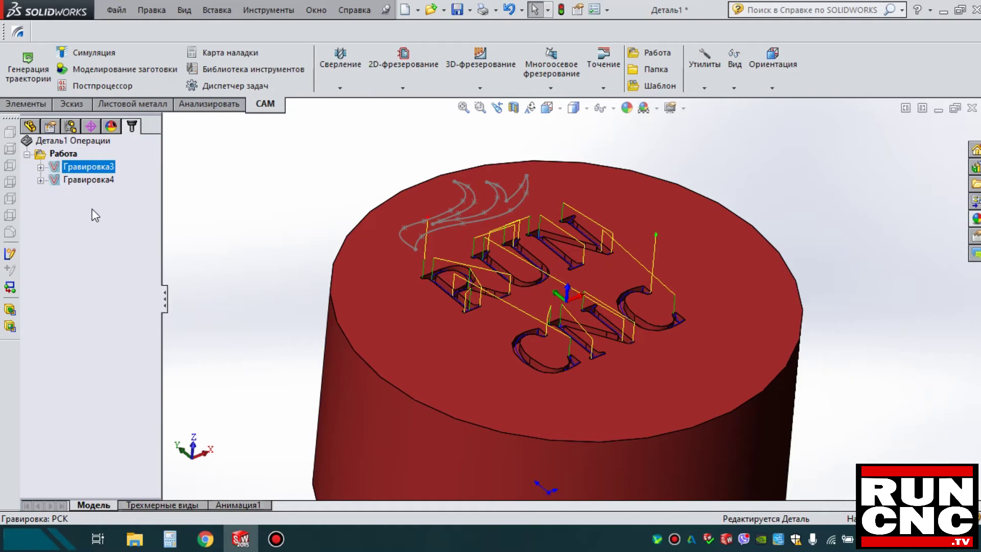
{"action": "right_click", "coordinate": [90, 180]}
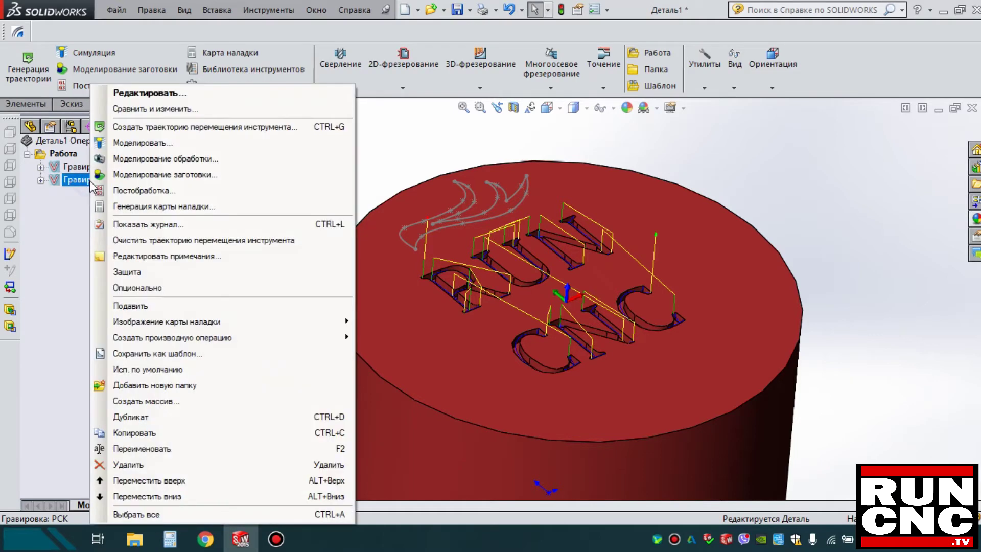
{"action": "left_click", "coordinate": [139, 94]}
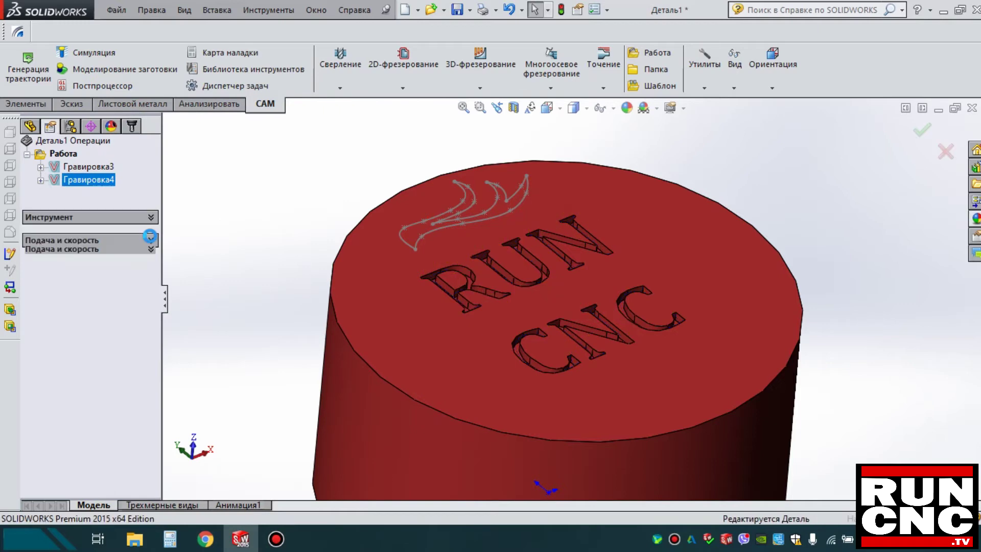
Step: Remove all the letter edges from the duplicated engraving's contour selection
{"action": "left_click", "coordinate": [57, 190]}
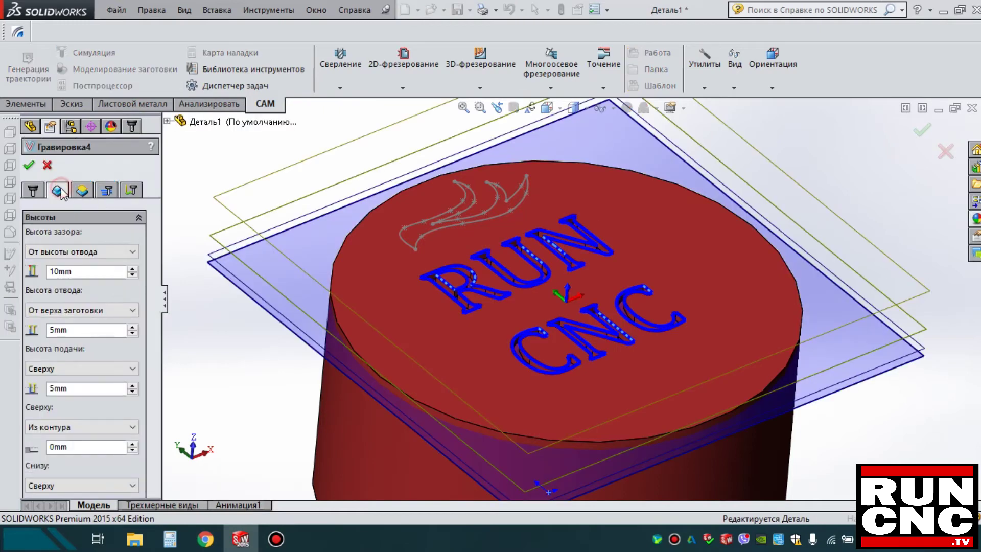
{"action": "left_click", "coordinate": [96, 272]}
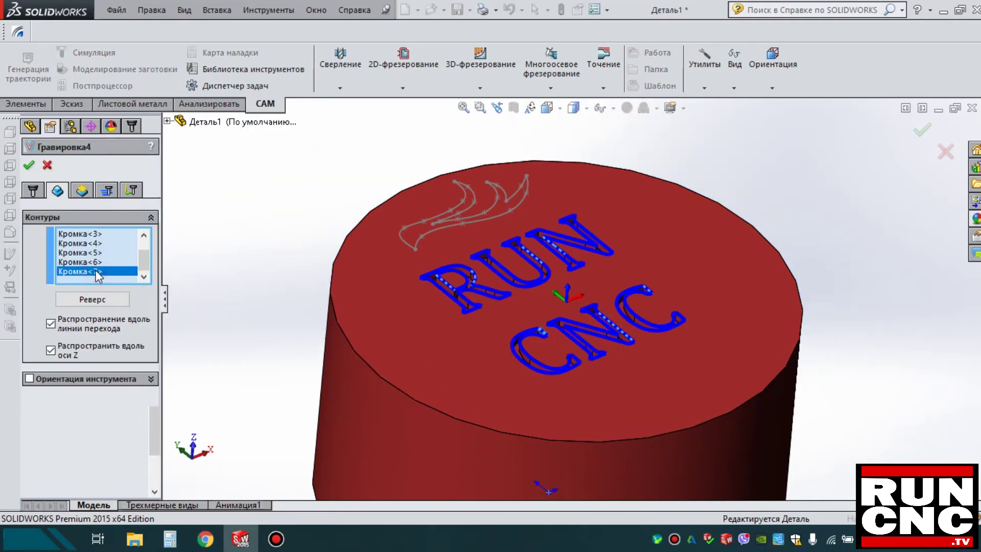
{"action": "key", "text": "Delete"}
{"action": "key", "text": "Delete"}
{"action": "key", "text": "Delete"}
{"action": "key", "text": "Delete"}
{"action": "key", "text": "Delete"}
{"action": "key", "text": "Delete"}
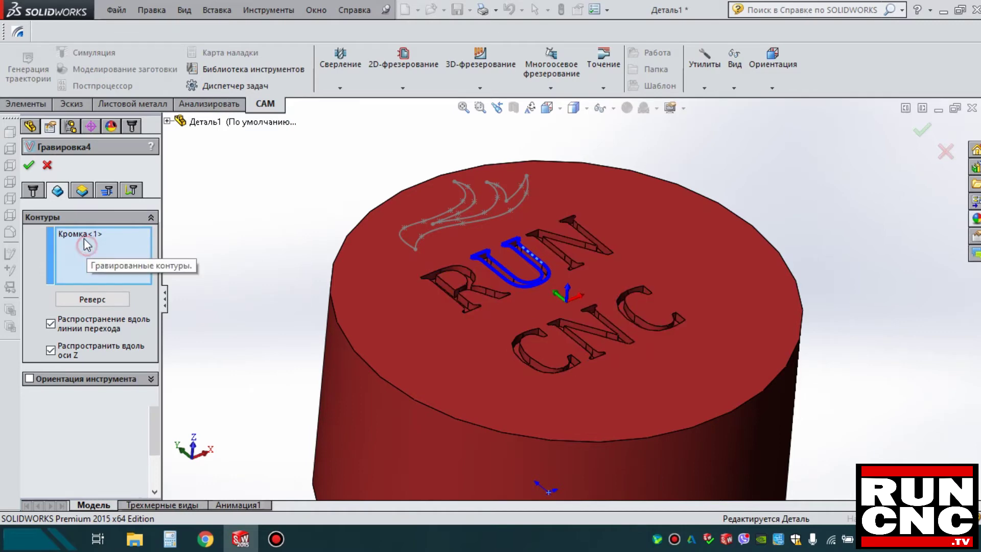
{"action": "left_click", "coordinate": [82, 235]}
{"action": "key", "text": "Delete"}
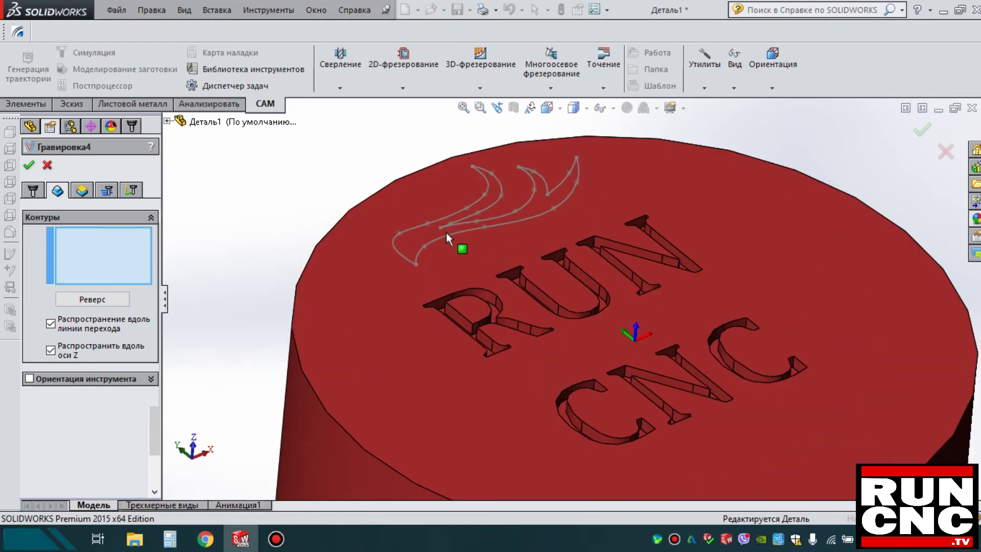
Step: Select all six splines of the flame-shaped sketch above the lettering as the engraving contours
{"action": "left_click", "coordinate": [455, 236]}
{"action": "scroll", "coordinate": [473, 227], "scroll_direction": "down", "scroll_amount": 4}
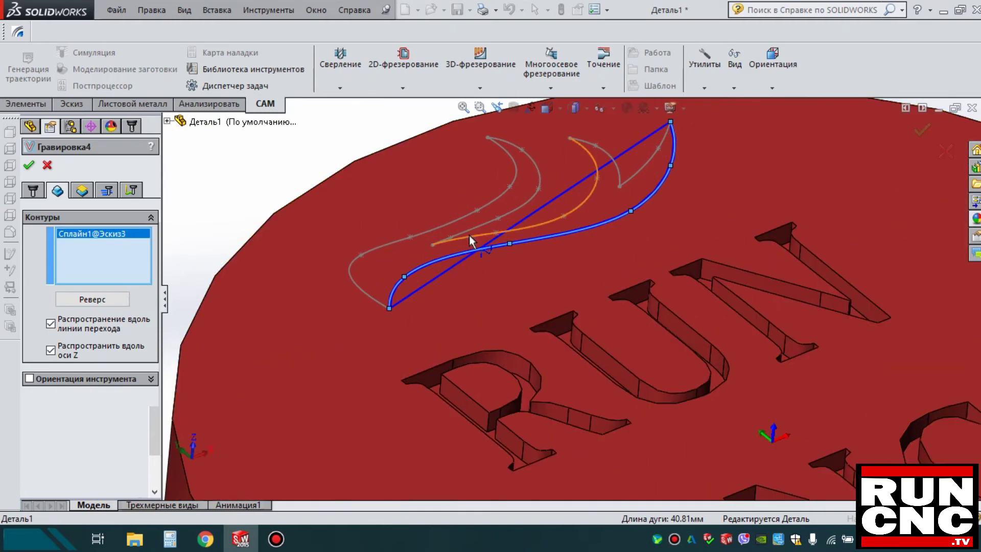
{"action": "left_click", "coordinate": [470, 235]}
{"action": "left_click", "coordinate": [455, 230]}
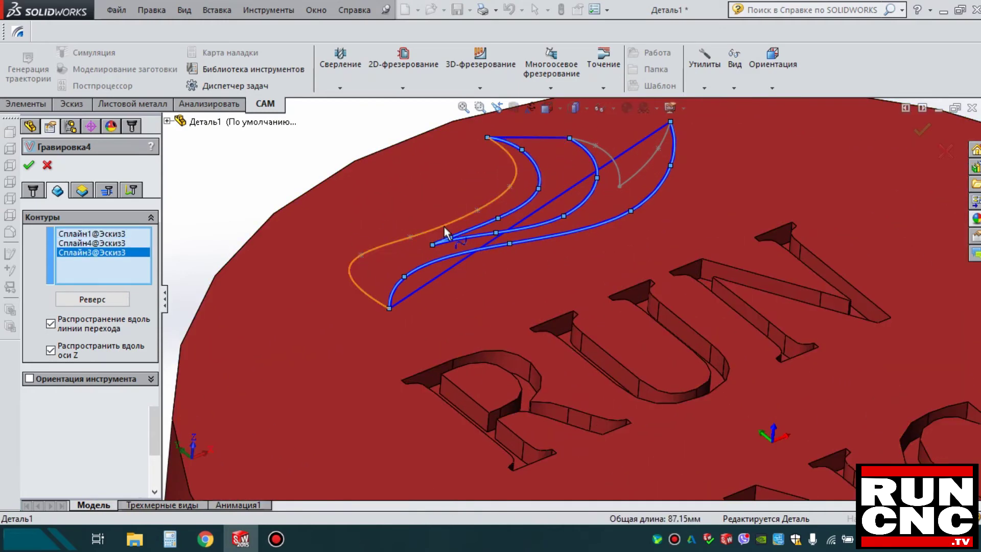
{"action": "left_click", "coordinate": [450, 228]}
{"action": "left_click", "coordinate": [614, 167]}
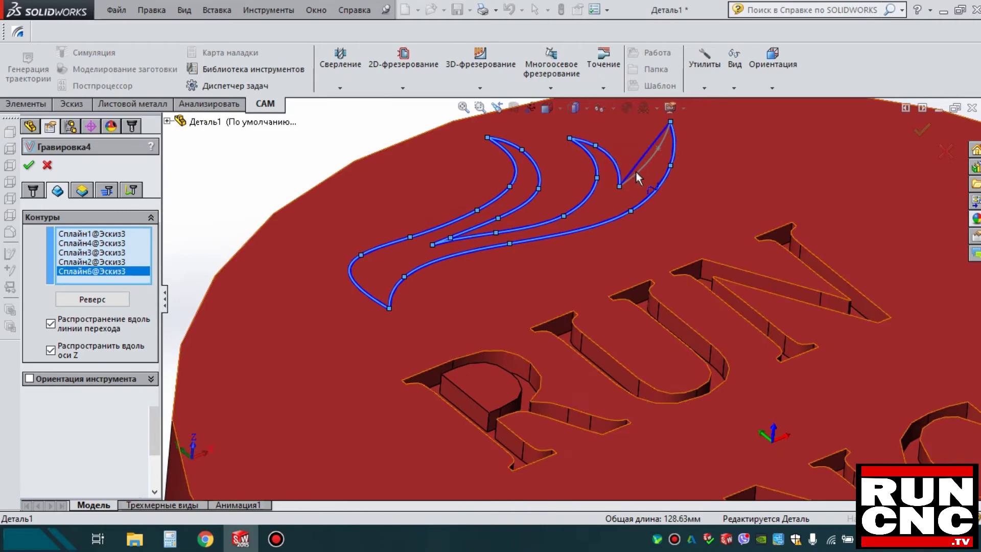
{"action": "left_click", "coordinate": [636, 171]}
{"action": "scroll", "coordinate": [599, 198], "scroll_direction": "up", "scroll_amount": 3}
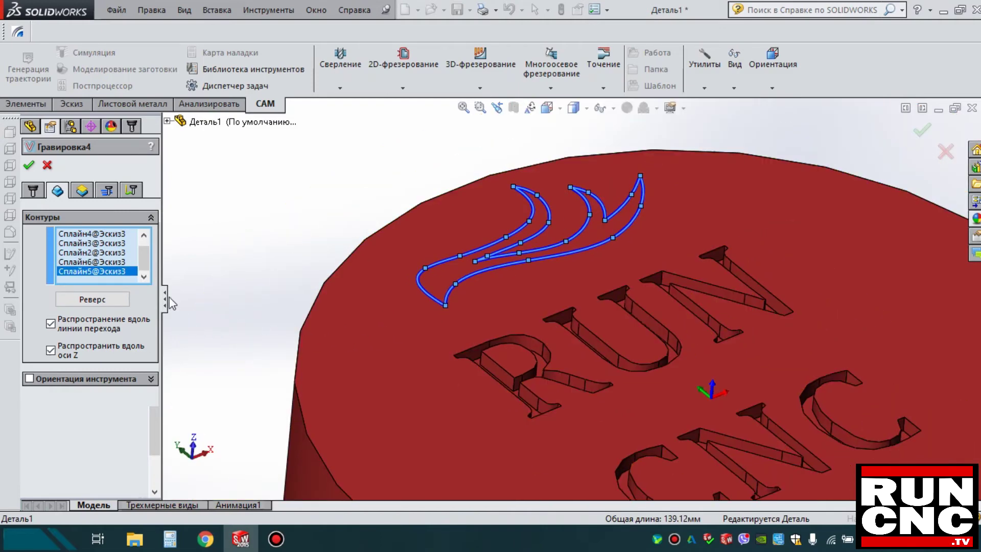
Step: Set the duplicated engraving's bottom height to -4 mm from the top and generate its toolpath
{"action": "left_click", "coordinate": [82, 192]}
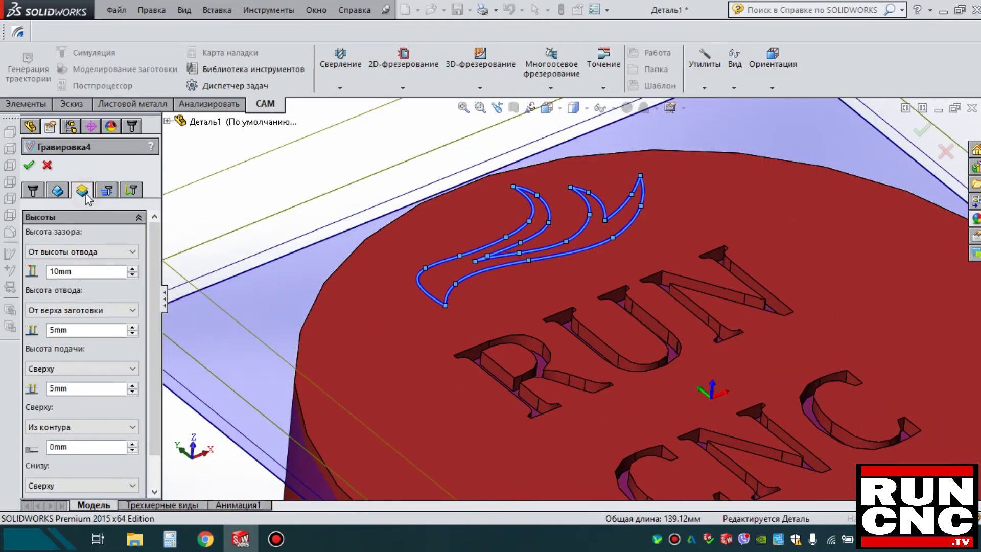
{"action": "scroll", "coordinate": [85, 449], "scroll_direction": "down", "scroll_amount": 2}
{"action": "left_click", "coordinate": [83, 468]}
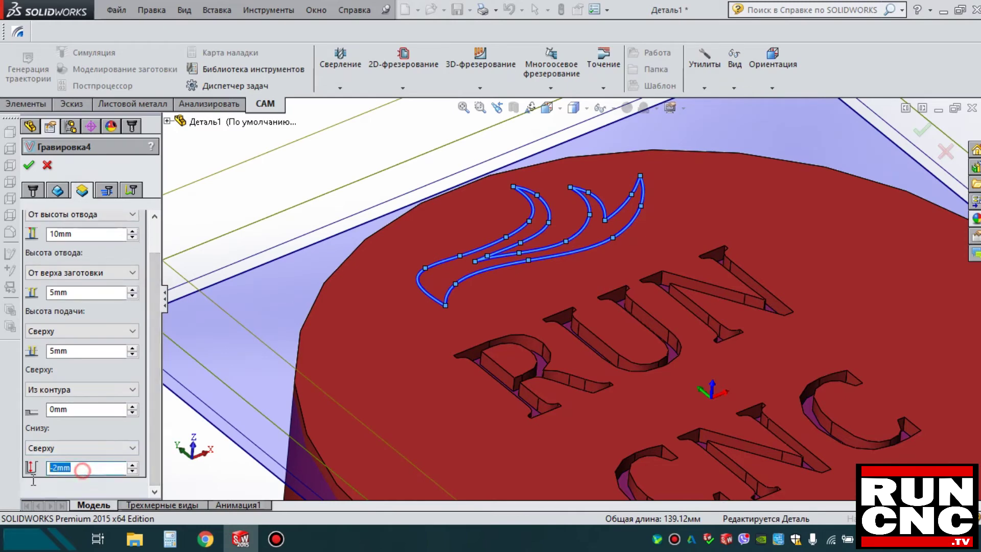
{"action": "type", "text": "-4"}
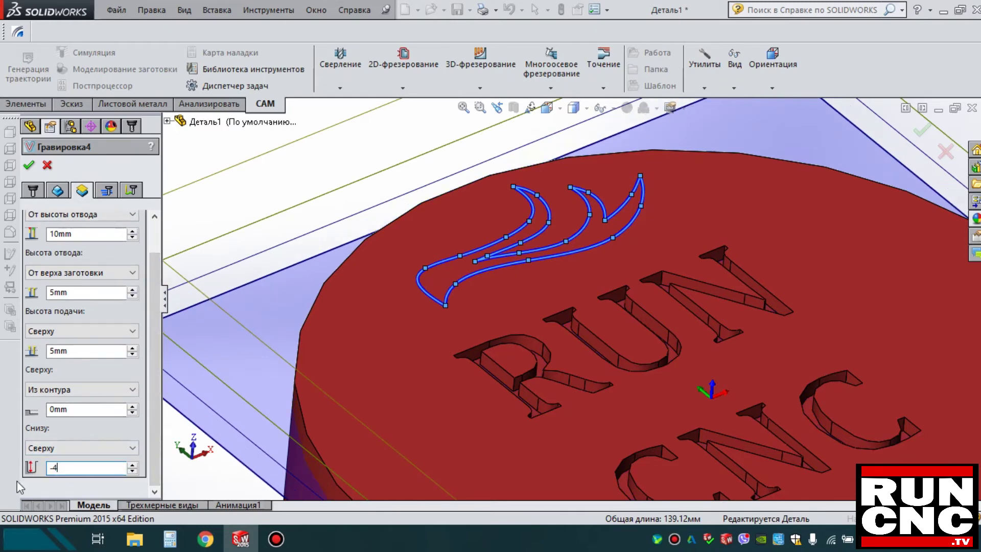
{"action": "left_click", "coordinate": [30, 167]}
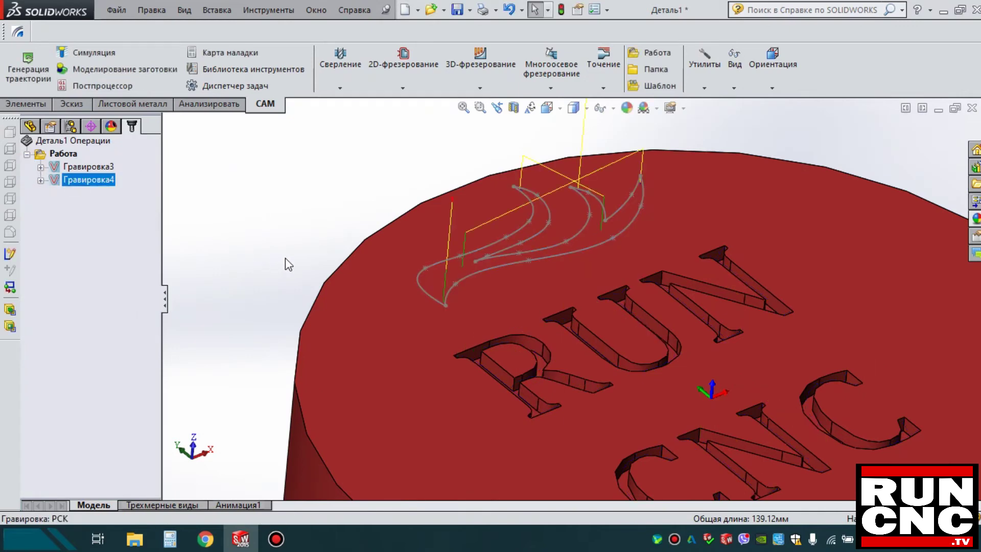
Step: Play the stock simulation of the flame engraving with the part model hidden, inspect the cut, and close the simulation
{"action": "left_click", "coordinate": [111, 69]}
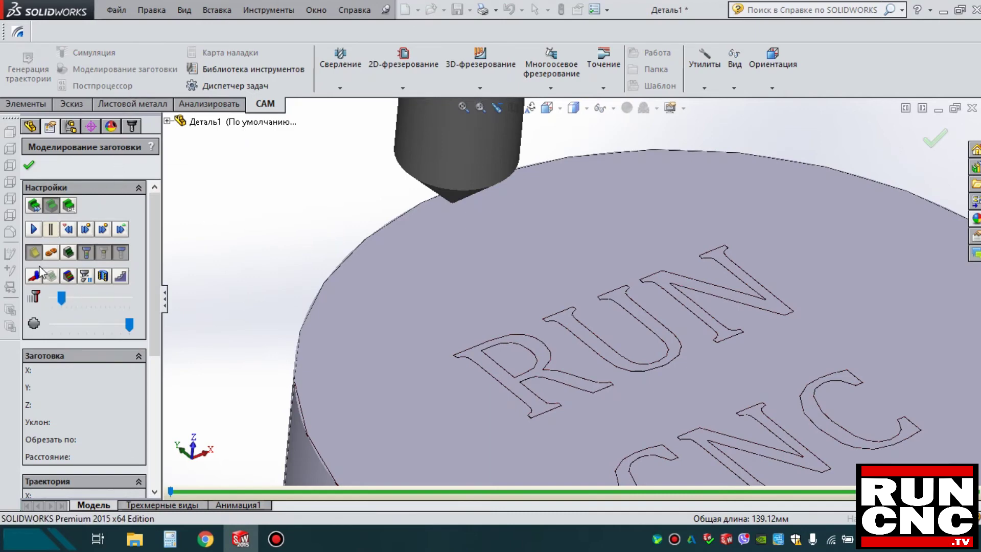
{"action": "left_click", "coordinate": [34, 253]}
{"action": "left_click", "coordinate": [34, 230]}
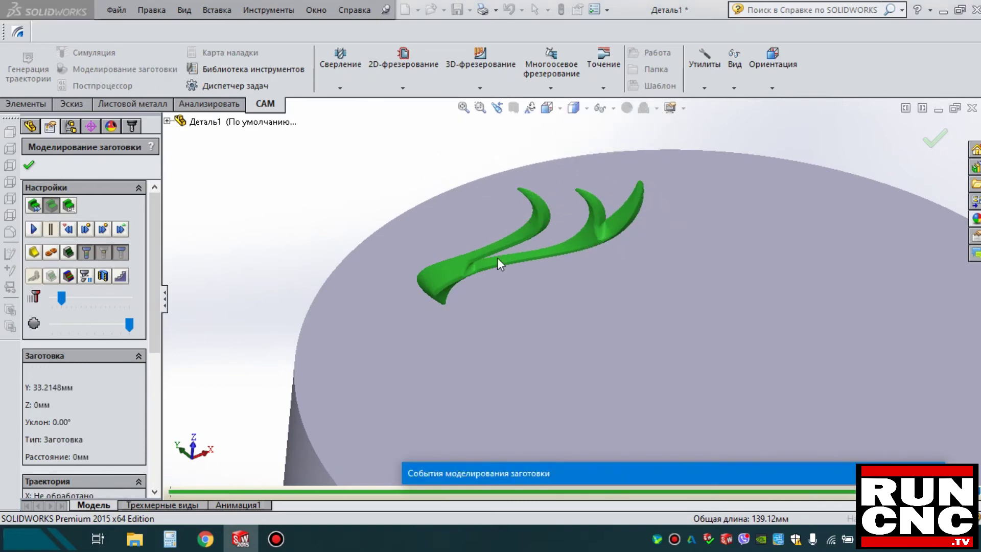
{"action": "scroll", "coordinate": [574, 267], "scroll_direction": "down", "scroll_amount": 2}
{"action": "middle_click_drag", "start_coordinate": [574, 267], "coordinate": [578, 289]}
{"action": "scroll", "coordinate": [525, 241], "scroll_direction": "up", "scroll_amount": 6}
{"action": "scroll", "coordinate": [661, 382], "scroll_direction": "down", "scroll_amount": 3}
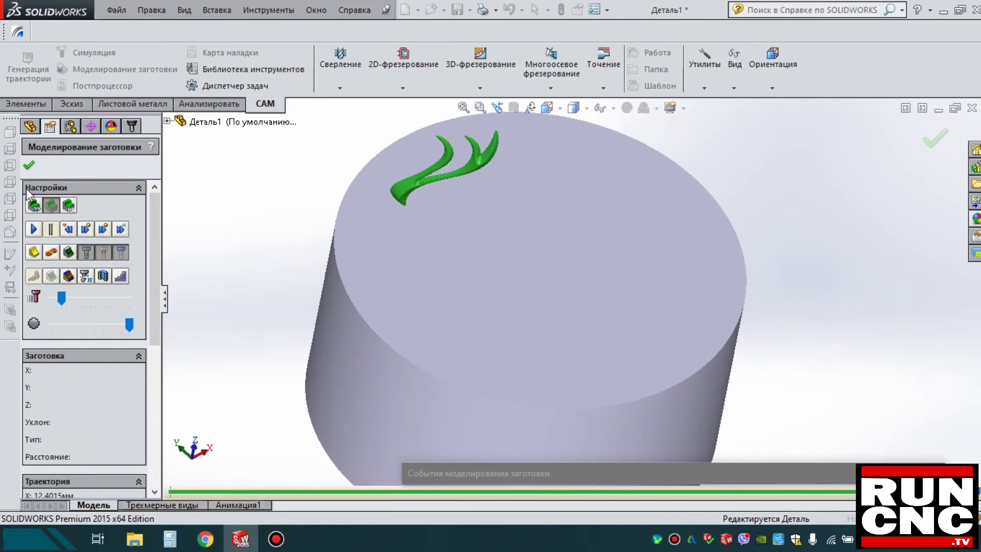
{"action": "left_click", "coordinate": [28, 166]}
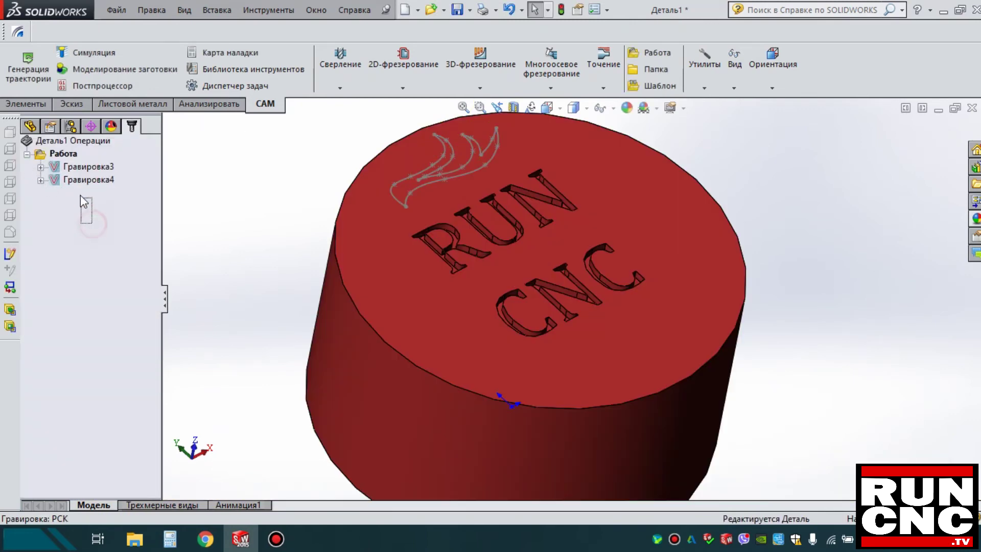
Step: Run a stock simulation of both engraving operations together at a higher speed and inspect the engraved flame and lettering
{"action": "left_click_drag", "start_coordinate": [81, 194], "coordinate": [72, 168]}
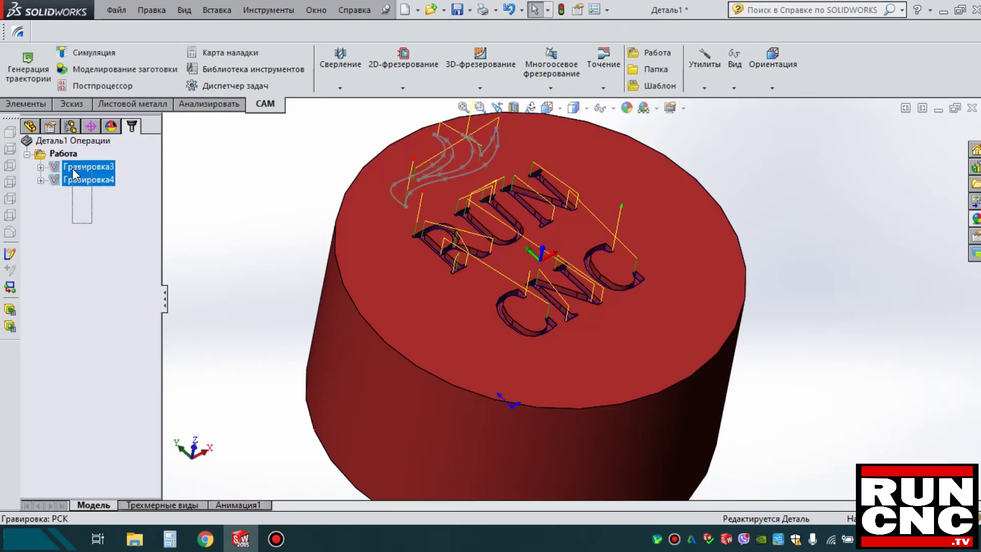
{"action": "left_click", "coordinate": [92, 69]}
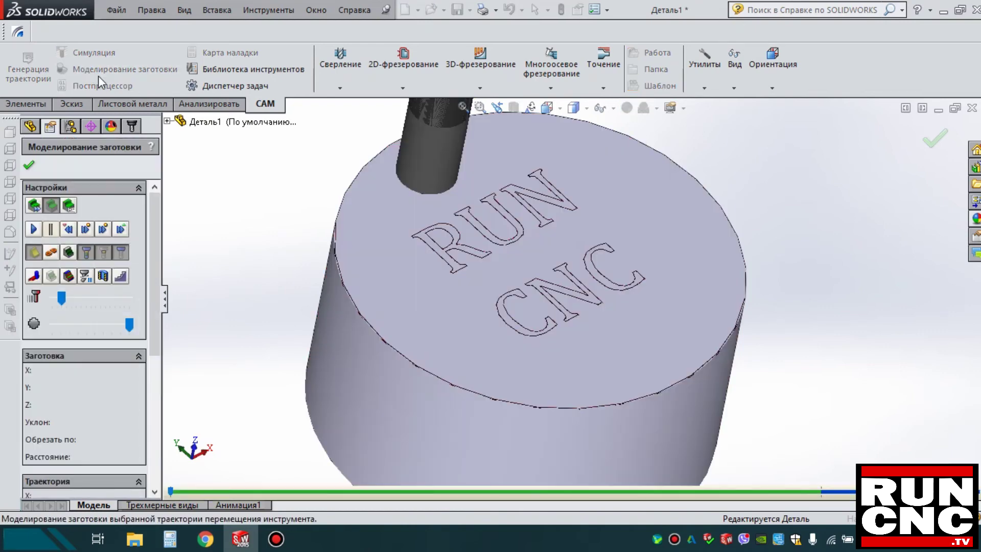
{"action": "left_click", "coordinate": [34, 229]}
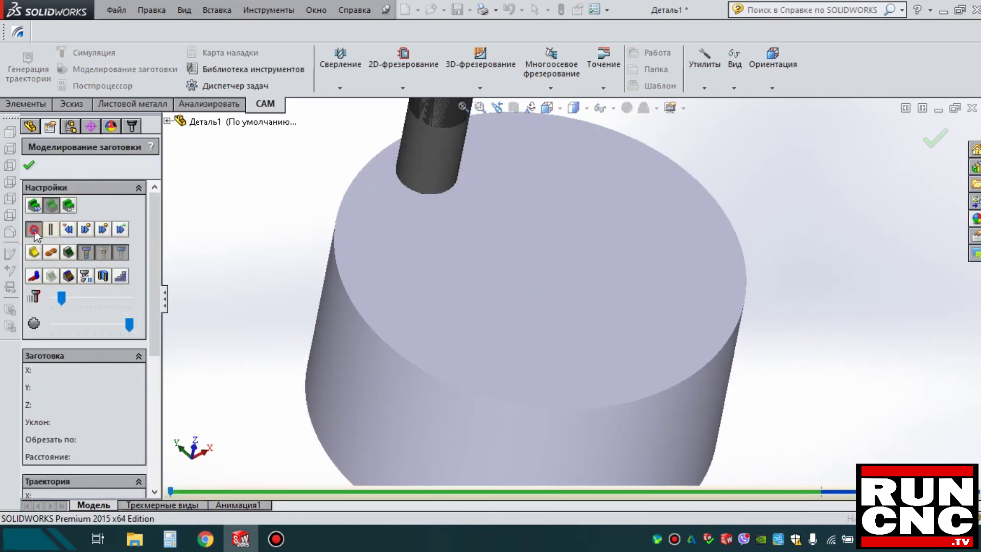
{"action": "left_click", "coordinate": [70, 298]}
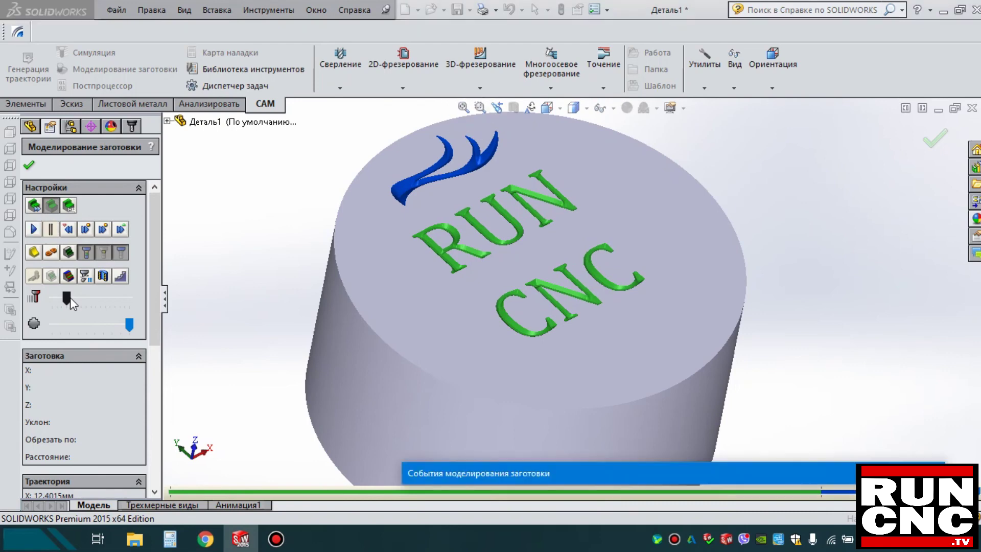
{"action": "scroll", "coordinate": [595, 241], "scroll_direction": "up", "scroll_amount": 2}
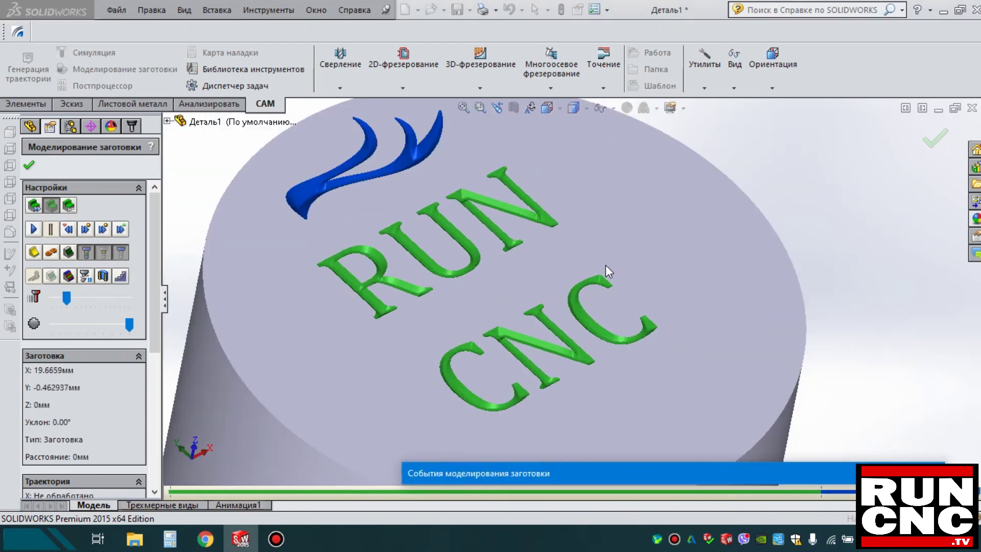
{"action": "middle_click_drag", "start_coordinate": [604, 265], "coordinate": [512, 321]}
{"action": "scroll", "coordinate": [479, 385], "scroll_direction": "down", "scroll_amount": 4}
{"action": "scroll", "coordinate": [525, 319], "scroll_direction": "up", "scroll_amount": 6}
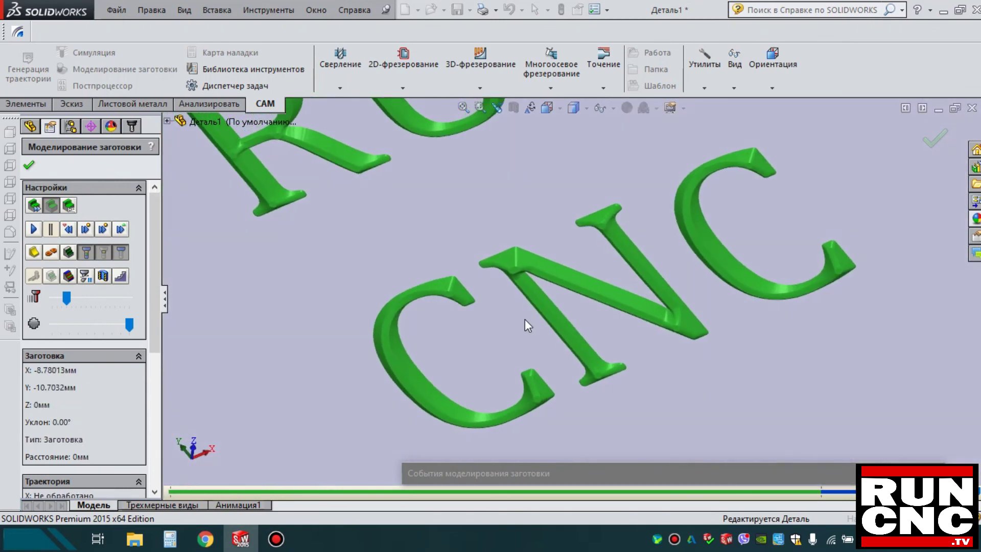